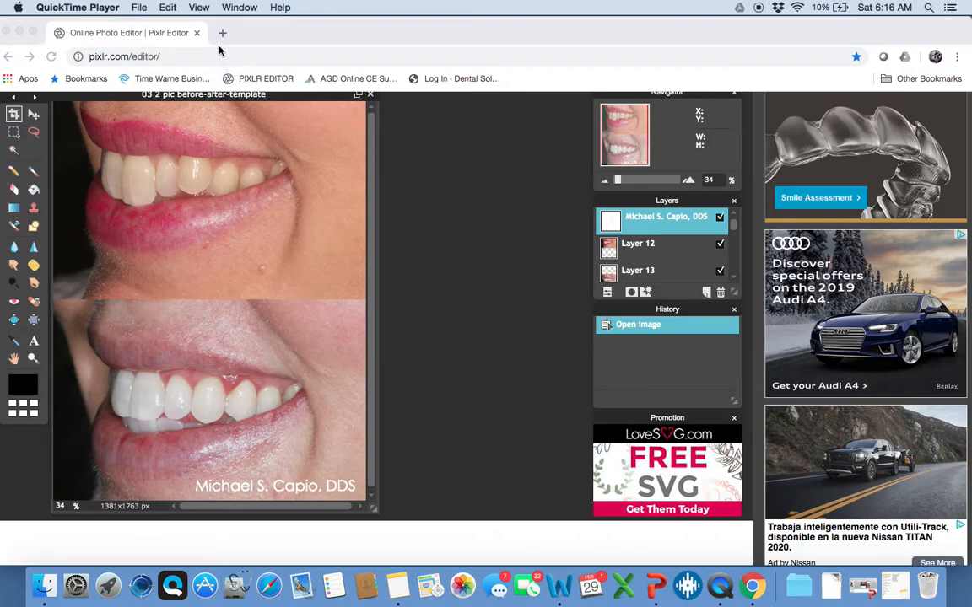
Close the template window and reach pixlr.com/editor through a Google search for 'pixlr editor'
{"action": "left_click_drag", "start_coordinate": [332, 35], "coordinate": [280, 24]}
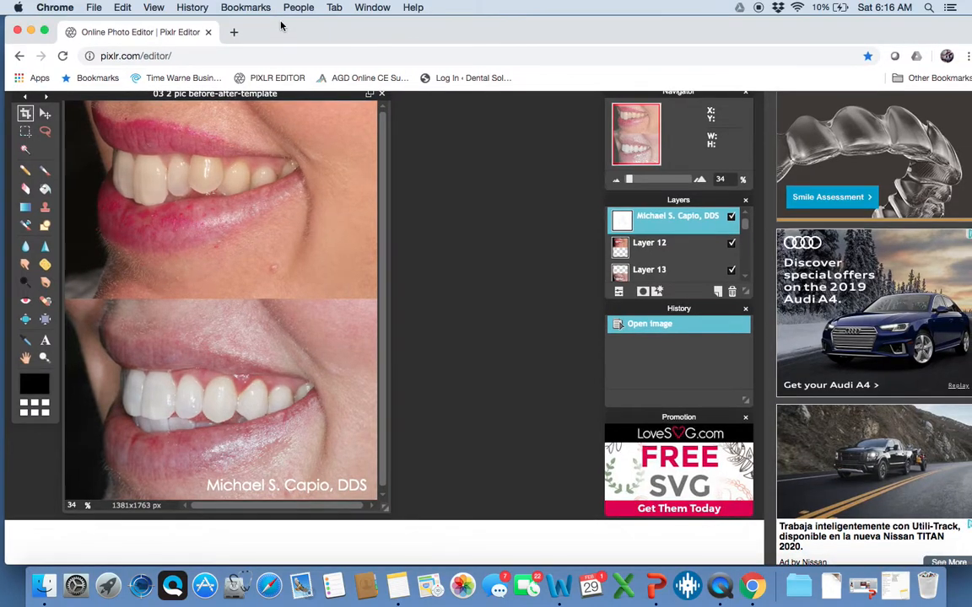
{"action": "left_click", "coordinate": [208, 32]}
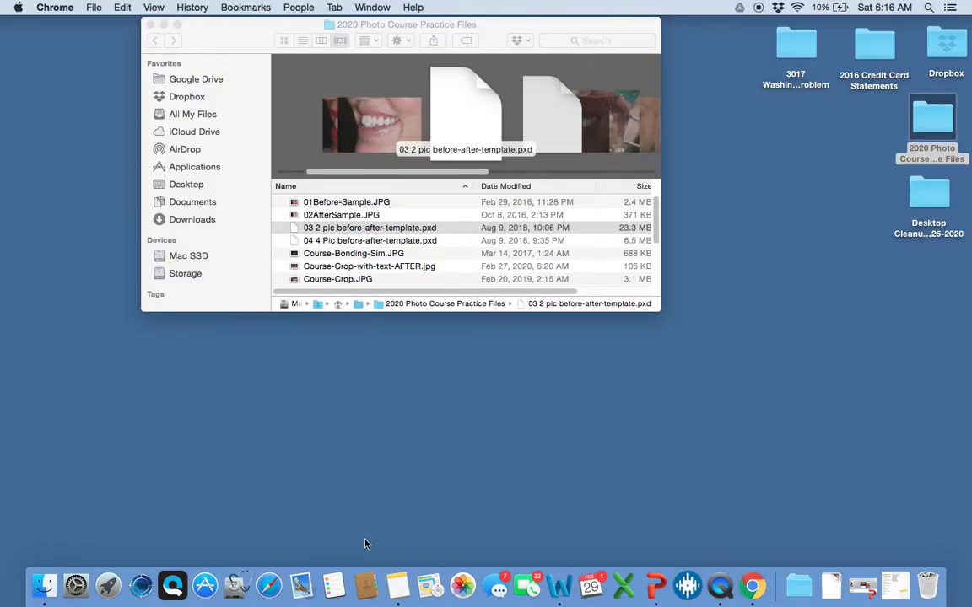
{"action": "left_click", "coordinate": [751, 588]}
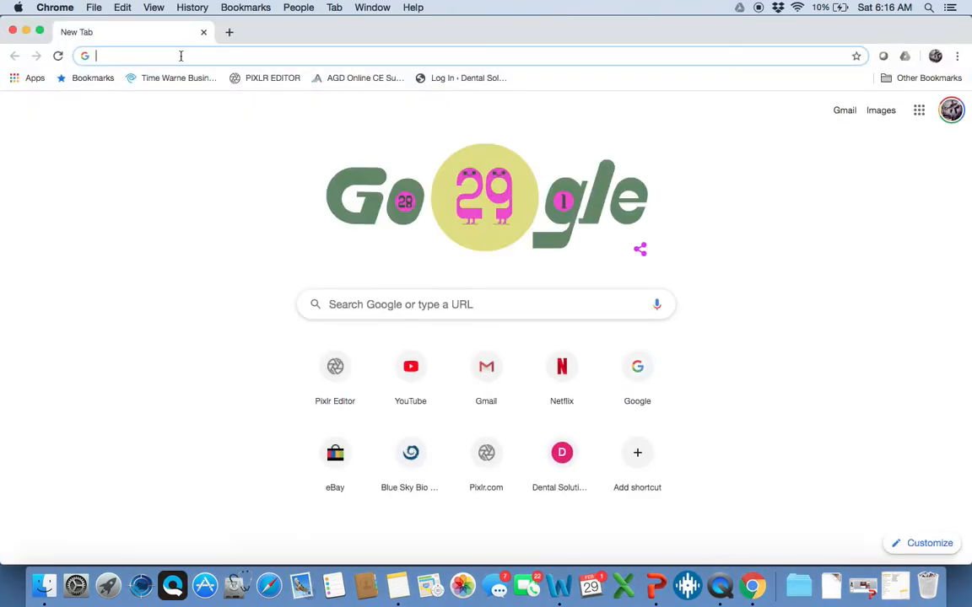
{"action": "left_click", "coordinate": [421, 310]}
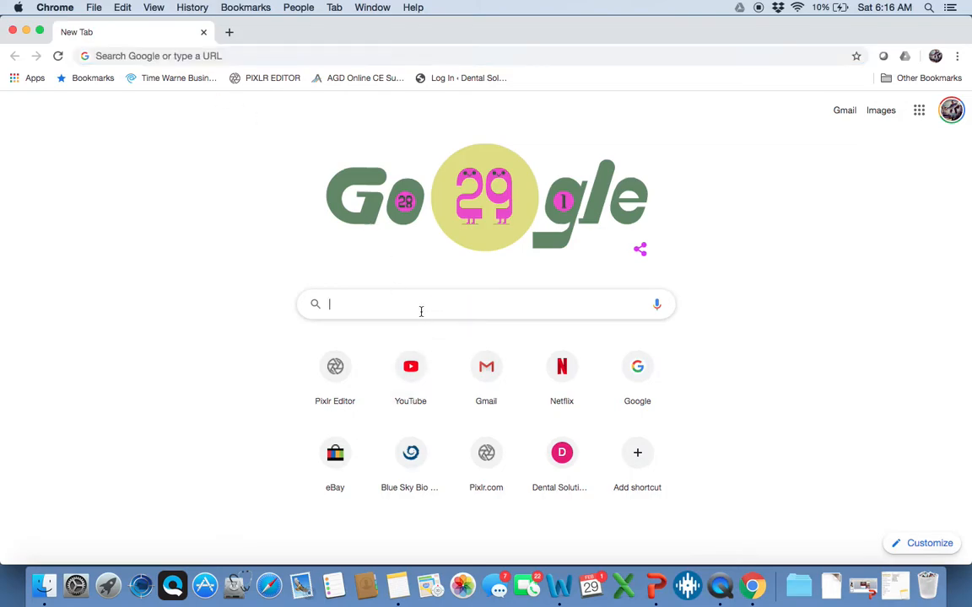
{"action": "type", "text": "pixlr e"}
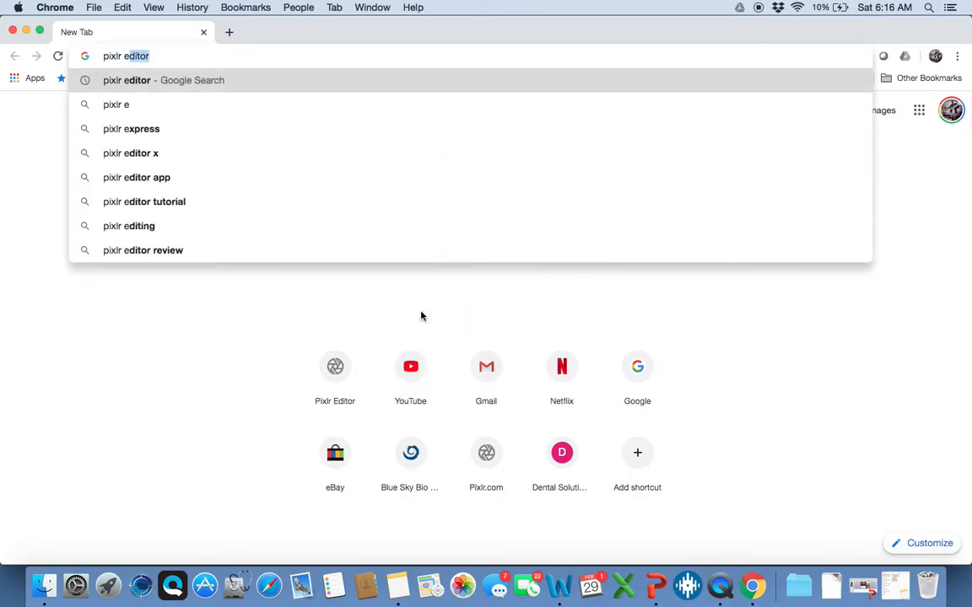
{"action": "type", "text": "ditor"}
{"action": "key", "text": "Return"}
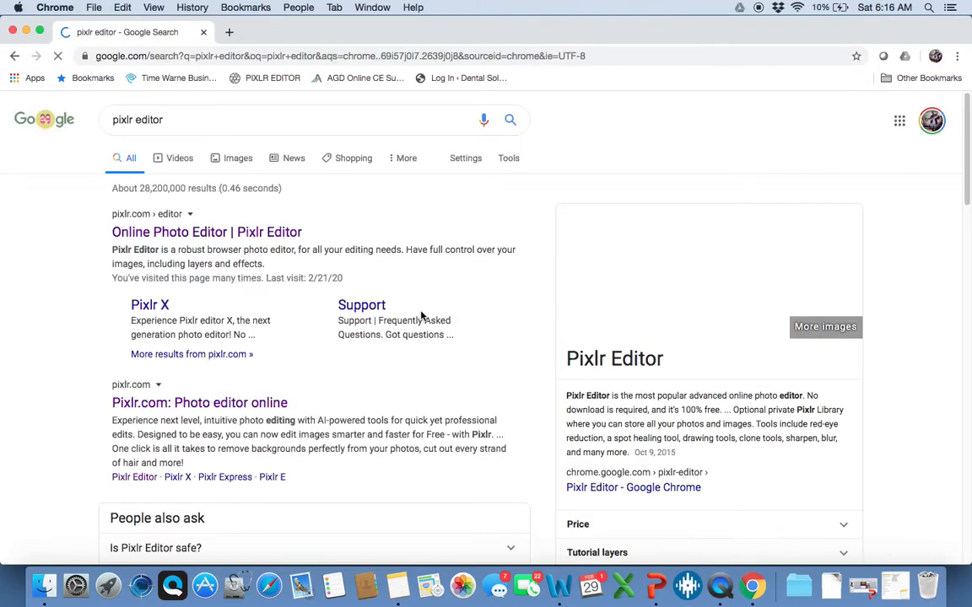
{"action": "left_click", "coordinate": [281, 241]}
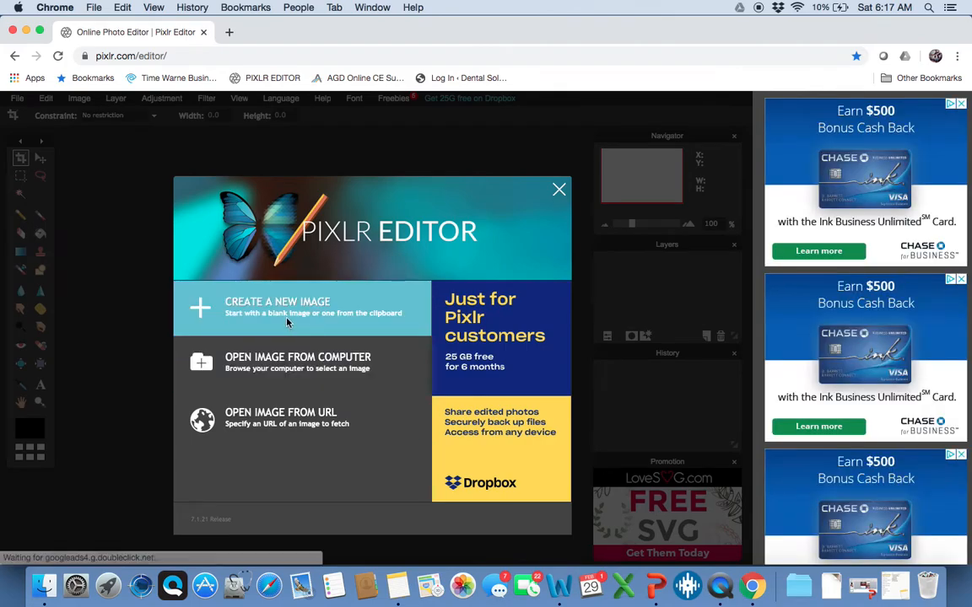
Open 01Before-Sample.JPG from the computer as the 4000x2667 before photo
{"action": "left_click", "coordinate": [299, 364]}
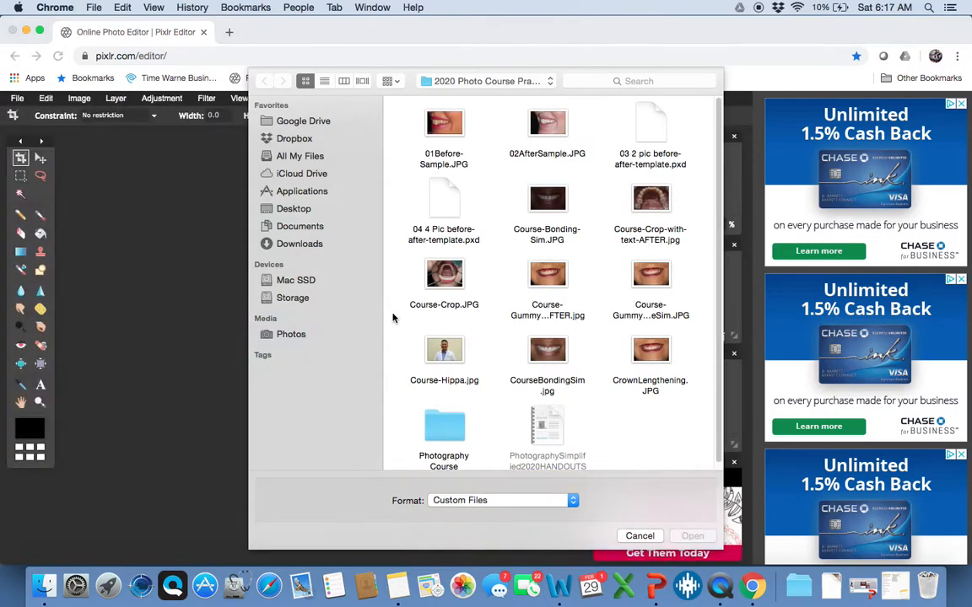
{"action": "left_click", "coordinate": [439, 165]}
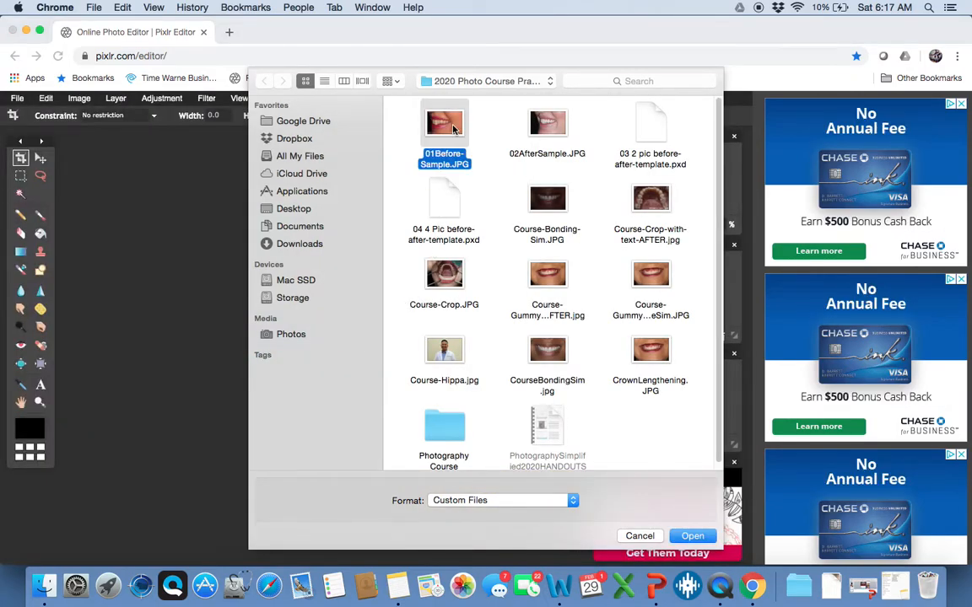
{"action": "left_click", "coordinate": [675, 537]}
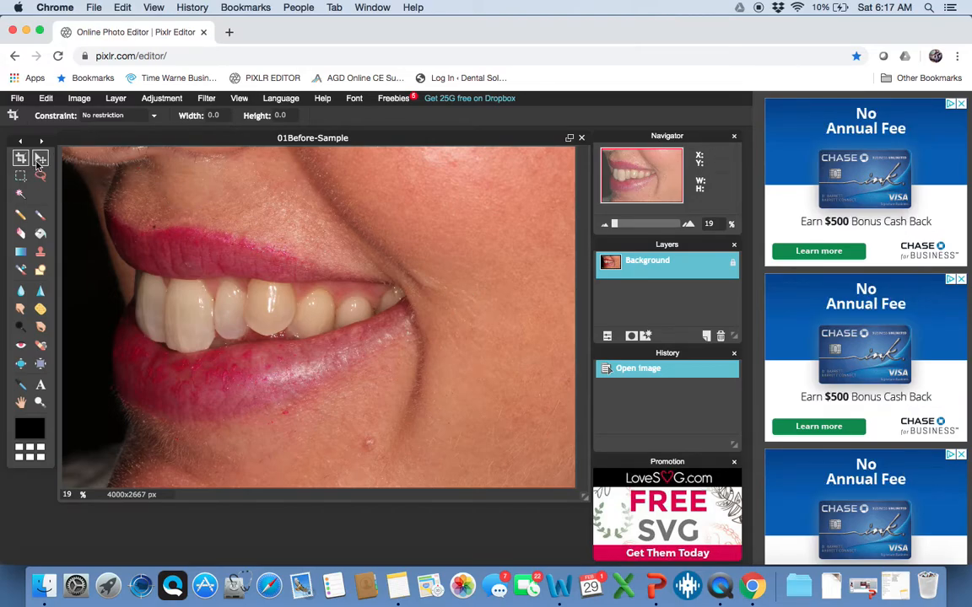
Pick the Move tool instead of Crop, zooming the canvas in and out without editing
{"action": "left_click", "coordinate": [39, 160]}
{"action": "left_click", "coordinate": [21, 158]}
{"action": "scroll", "coordinate": [133, 218], "scroll_direction": "up", "scroll_amount": 3}
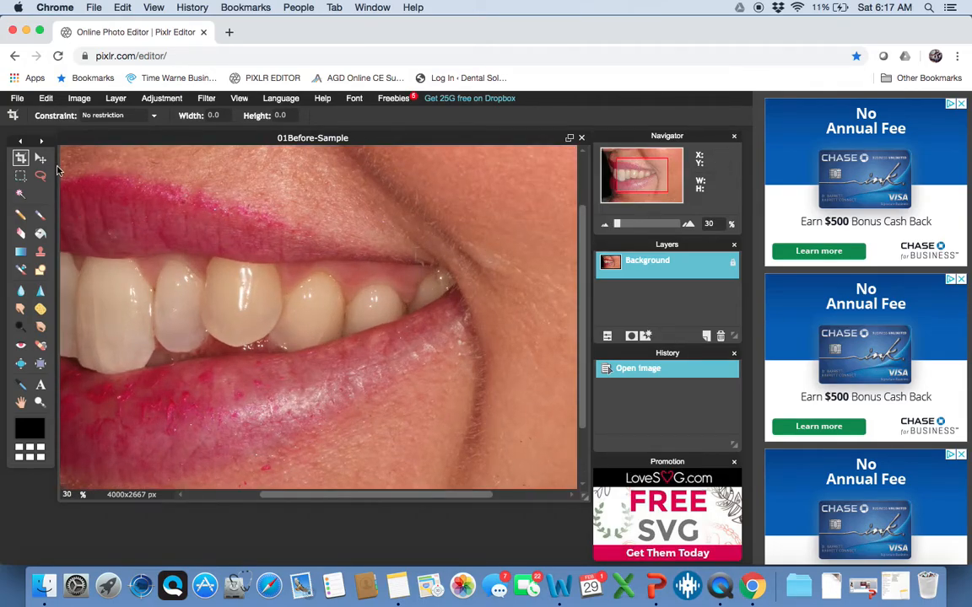
{"action": "left_click", "coordinate": [40, 157]}
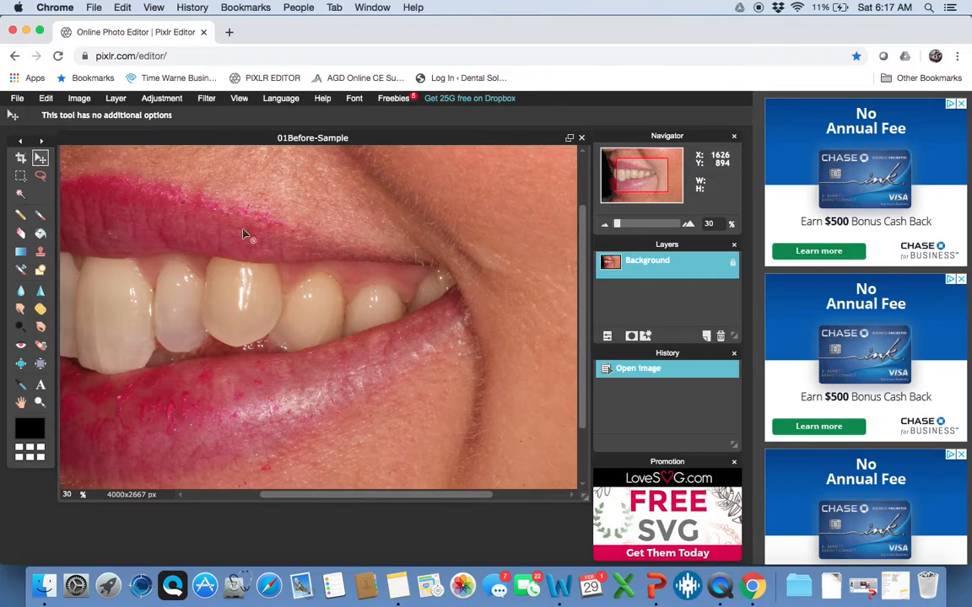
{"action": "scroll", "coordinate": [245, 235], "scroll_direction": "down", "scroll_amount": 3}
{"action": "scroll", "coordinate": [242, 235], "scroll_direction": "up", "scroll_amount": 1}
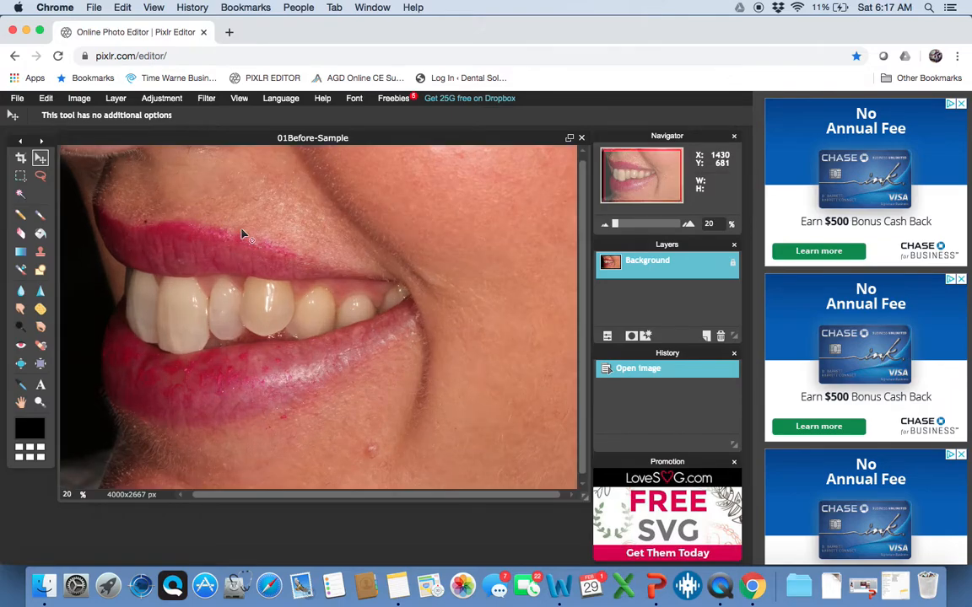
Resize the before photo to 1000 px wide (1000x667) with proportions constrained
{"action": "left_click", "coordinate": [85, 103]}
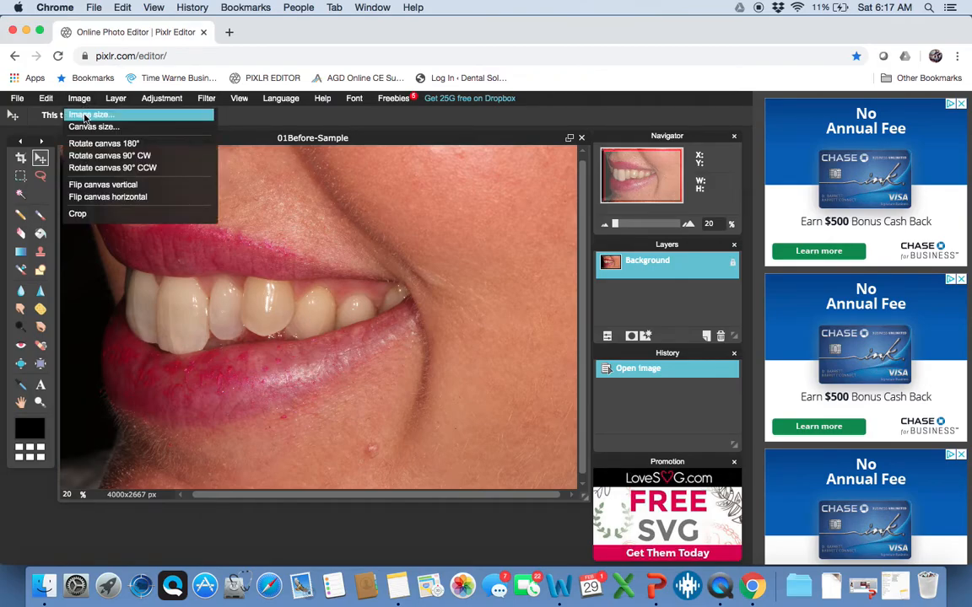
{"action": "left_click", "coordinate": [81, 103]}
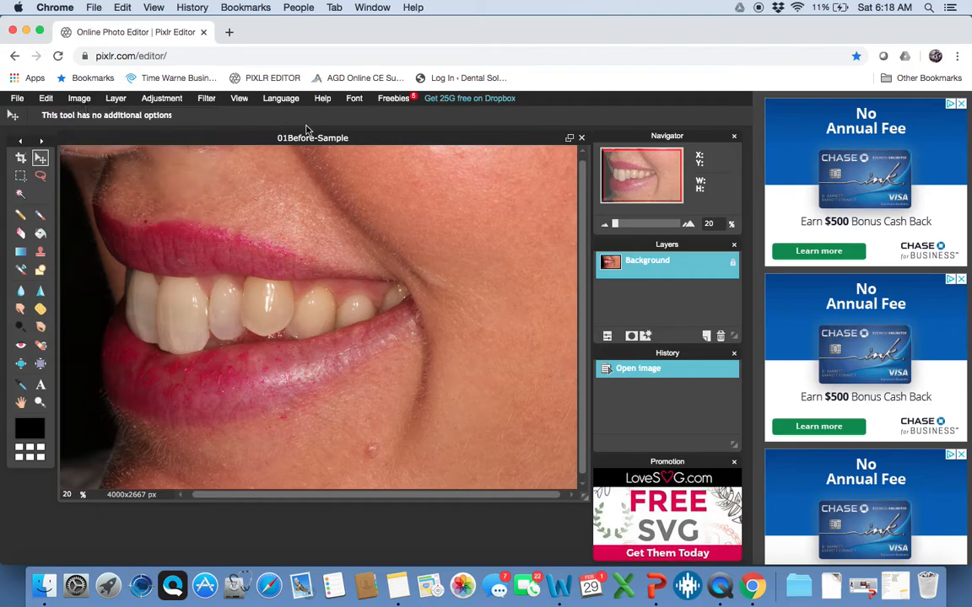
{"action": "left_click", "coordinate": [78, 99]}
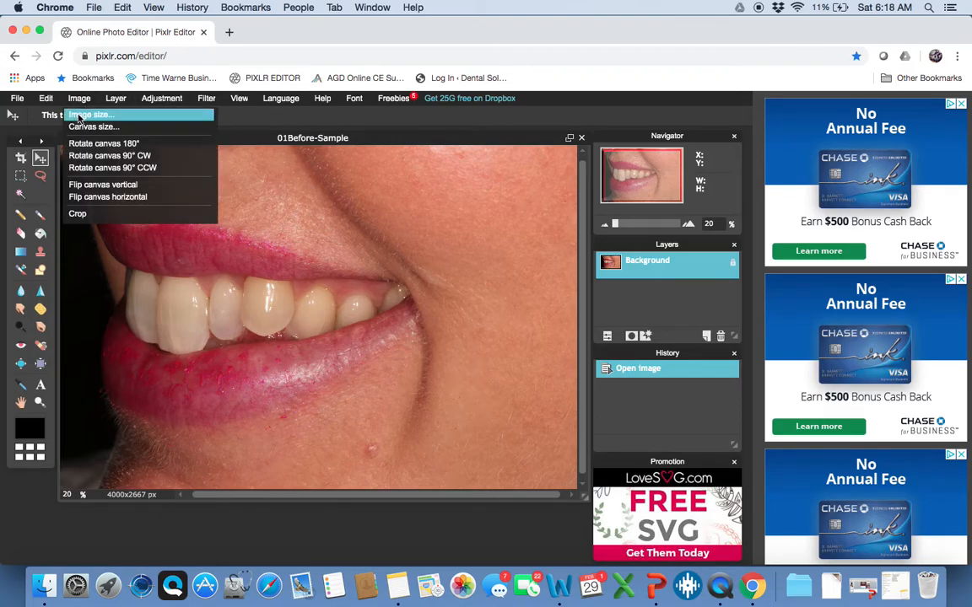
{"action": "left_click", "coordinate": [78, 116]}
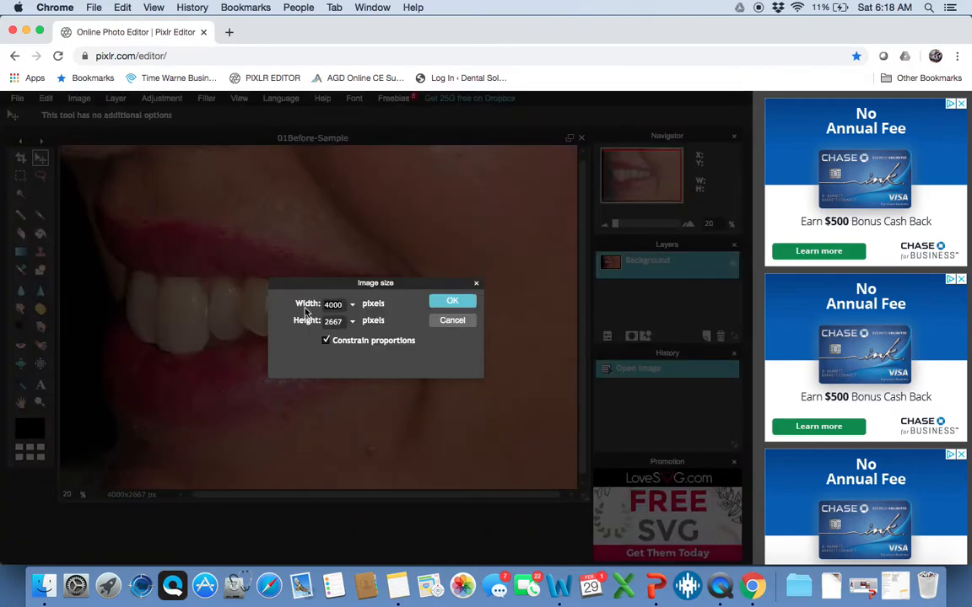
{"action": "key", "text": "BackSpace"}
{"action": "key", "text": "BackSpace"}
{"action": "key", "text": "BackSpace"}
{"action": "key", "text": "BackSpace"}
{"action": "type", "text": "1000"}
{"action": "left_click", "coordinate": [434, 306]}
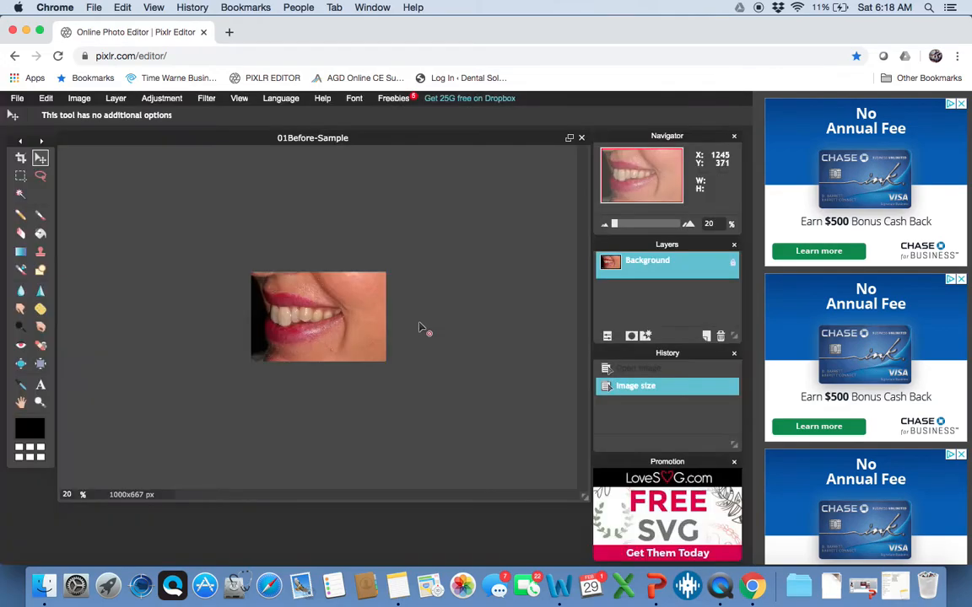
Zoom in and out to inspect the resized 1000x667 before photo
{"action": "scroll", "coordinate": [371, 413], "scroll_direction": "up", "scroll_amount": 10}
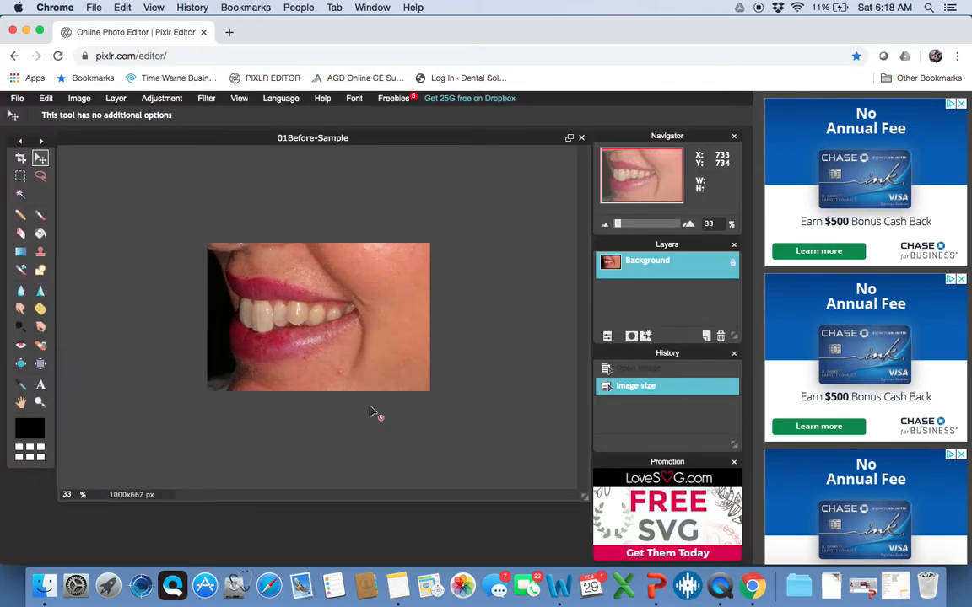
{"action": "scroll", "coordinate": [371, 412], "scroll_direction": "up", "scroll_amount": 1}
{"action": "scroll", "coordinate": [371, 412], "scroll_direction": "down", "scroll_amount": 3}
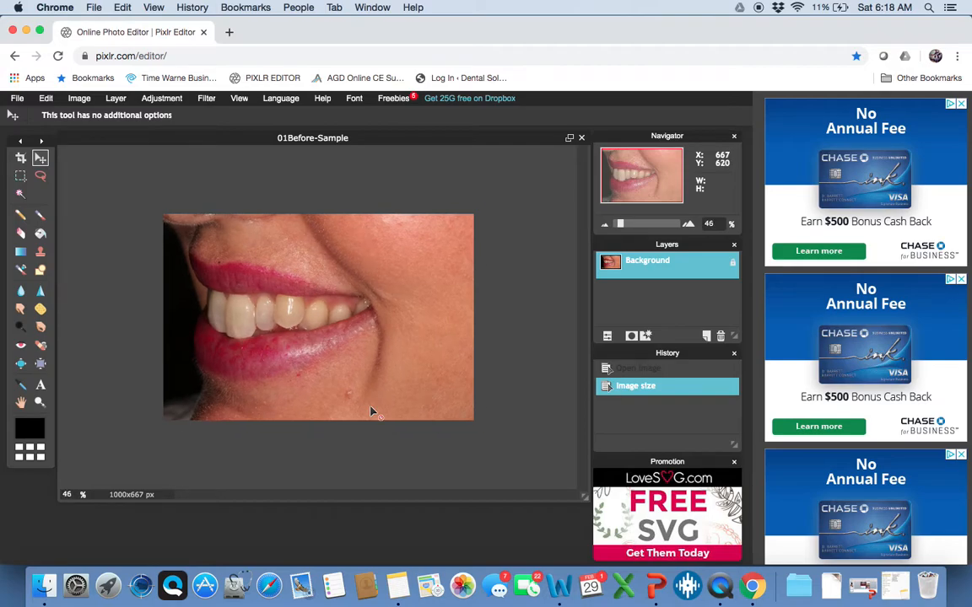
{"action": "scroll", "coordinate": [371, 413], "scroll_direction": "up", "scroll_amount": 2}
{"action": "scroll", "coordinate": [371, 412], "scroll_direction": "down", "scroll_amount": 1}
{"action": "scroll", "coordinate": [371, 413], "scroll_direction": "down", "scroll_amount": 5}
{"action": "scroll", "coordinate": [371, 412], "scroll_direction": "up", "scroll_amount": 4}
{"action": "scroll", "coordinate": [371, 412], "scroll_direction": "up", "scroll_amount": 4}
{"action": "scroll", "coordinate": [371, 413], "scroll_direction": "down", "scroll_amount": 2}
{"action": "scroll", "coordinate": [371, 413], "scroll_direction": "down", "scroll_amount": 1}
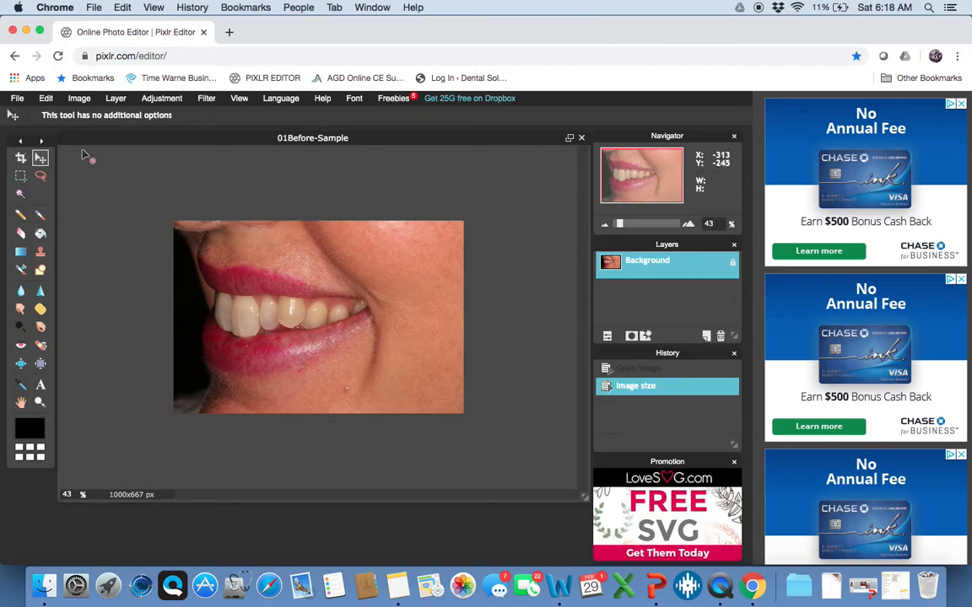
{"action": "left_click", "coordinate": [77, 99]}
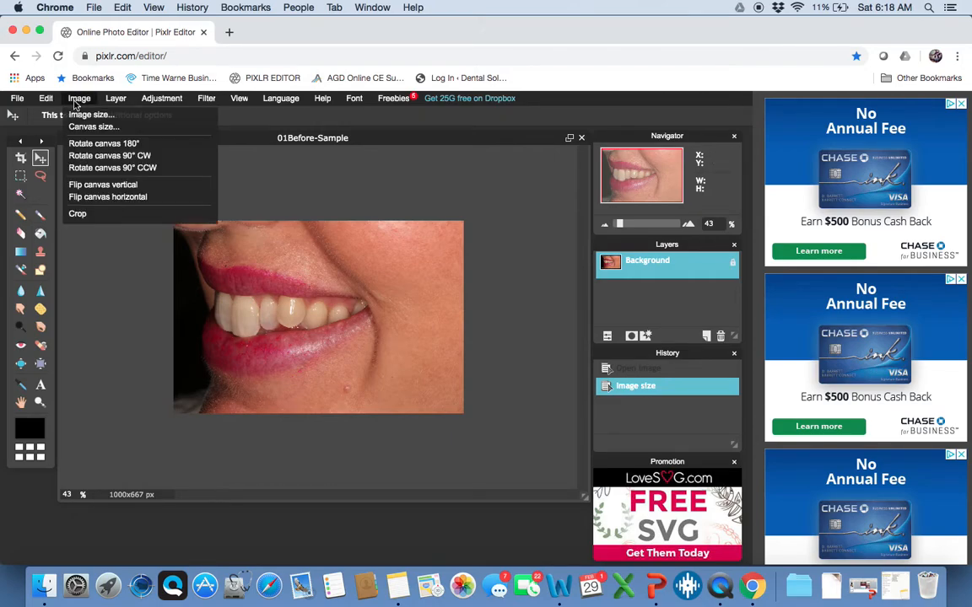
Check the 1000x667 canvas size settings, then bring up Launchpad's app list
{"action": "left_click", "coordinate": [78, 127]}
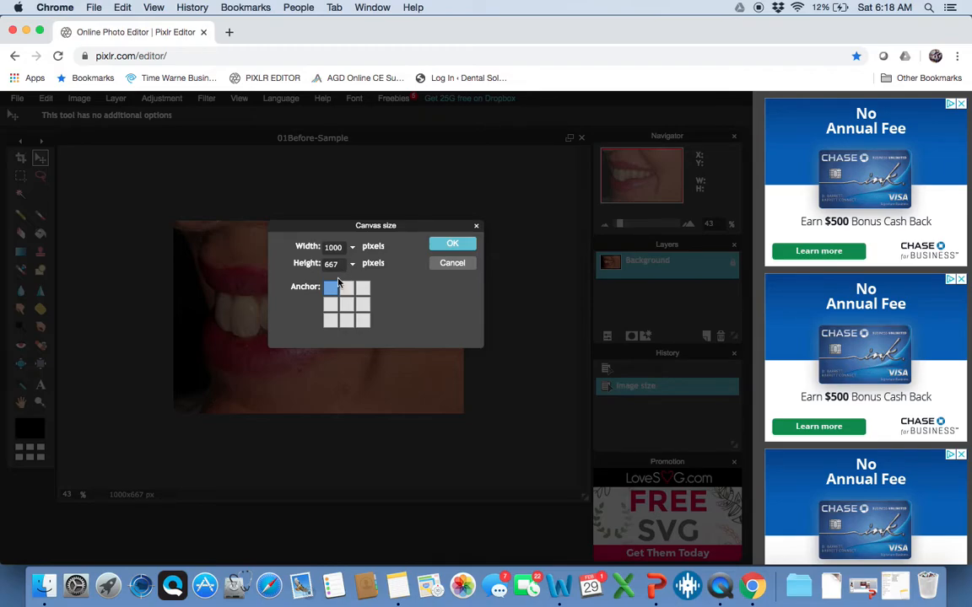
{"action": "left_click", "coordinate": [107, 596]}
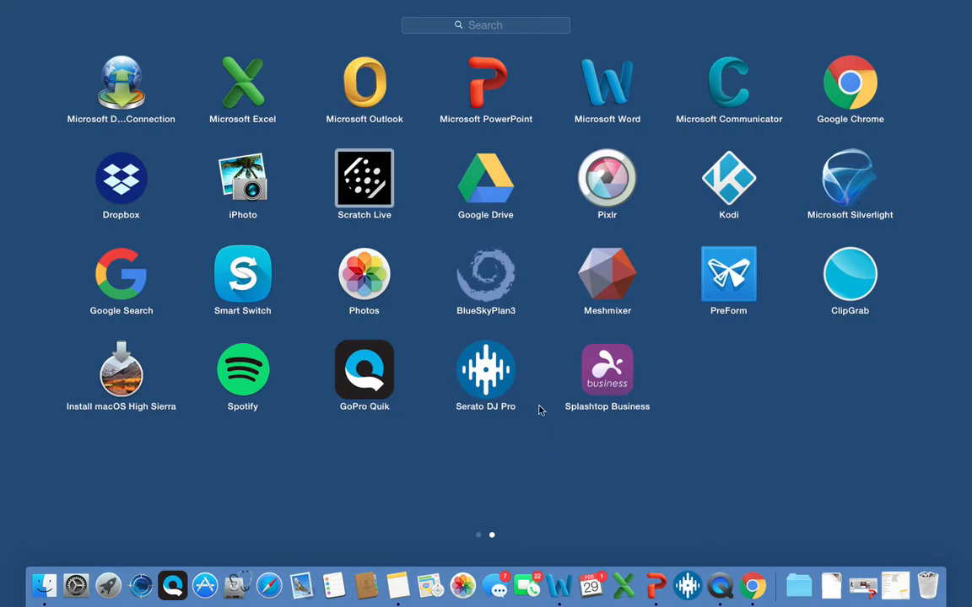
Launch Calculator from the first page of Launchpad apps
{"action": "key", "text": "Left"}
{"action": "key", "text": "Right"}
{"action": "key", "text": "Right"}
{"action": "key", "text": "Right"}
{"action": "key", "text": "Right"}
{"action": "key", "text": "Right"}
{"action": "key", "text": "Right"}
{"action": "key", "text": "Right"}
{"action": "key", "text": "Right"}
{"action": "key", "text": "Right"}
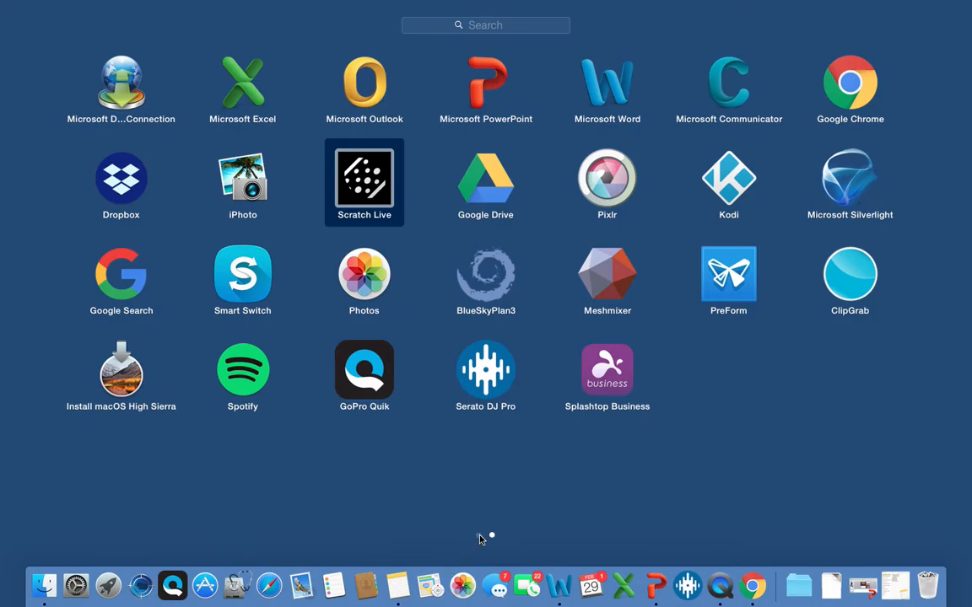
{"action": "left_click", "coordinate": [479, 536]}
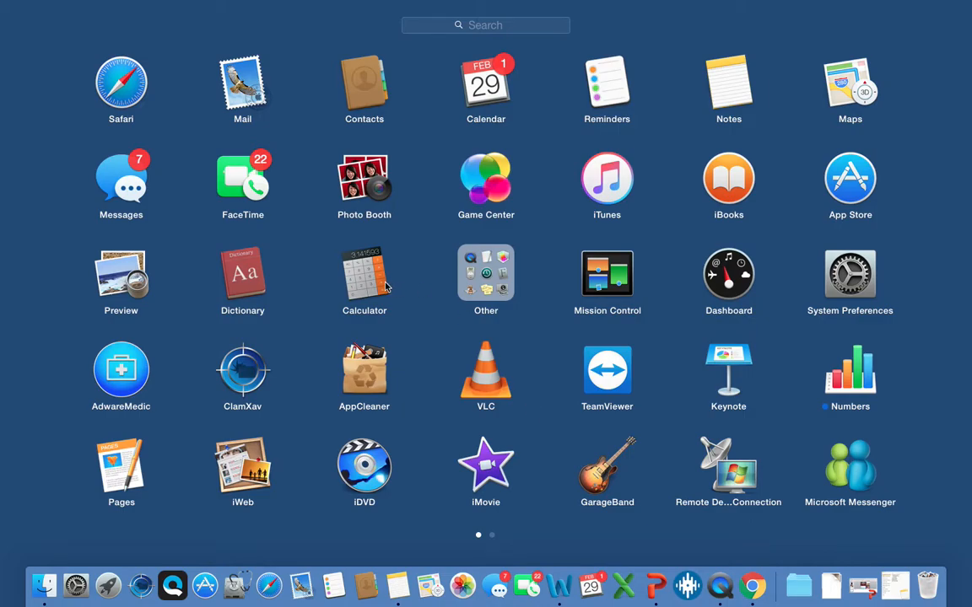
{"action": "left_click", "coordinate": [353, 257]}
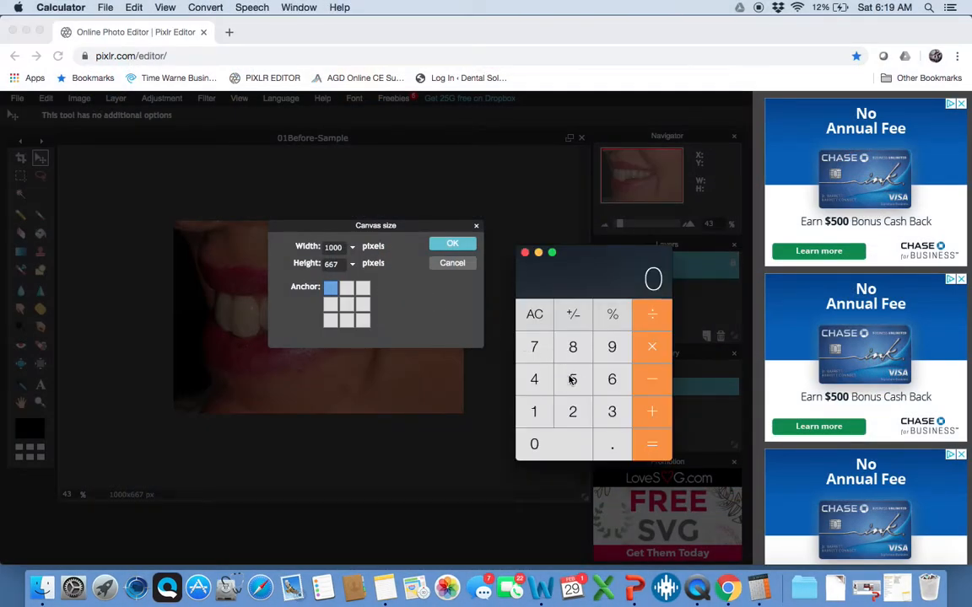
Compute 667 × 2 = 1334 for the doubled canvas height, then close Calculator
{"action": "double_click", "coordinate": [612, 380]}
{"action": "left_click", "coordinate": [540, 349]}
{"action": "left_click", "coordinate": [649, 346]}
{"action": "left_click", "coordinate": [578, 414]}
{"action": "left_click", "coordinate": [654, 449]}
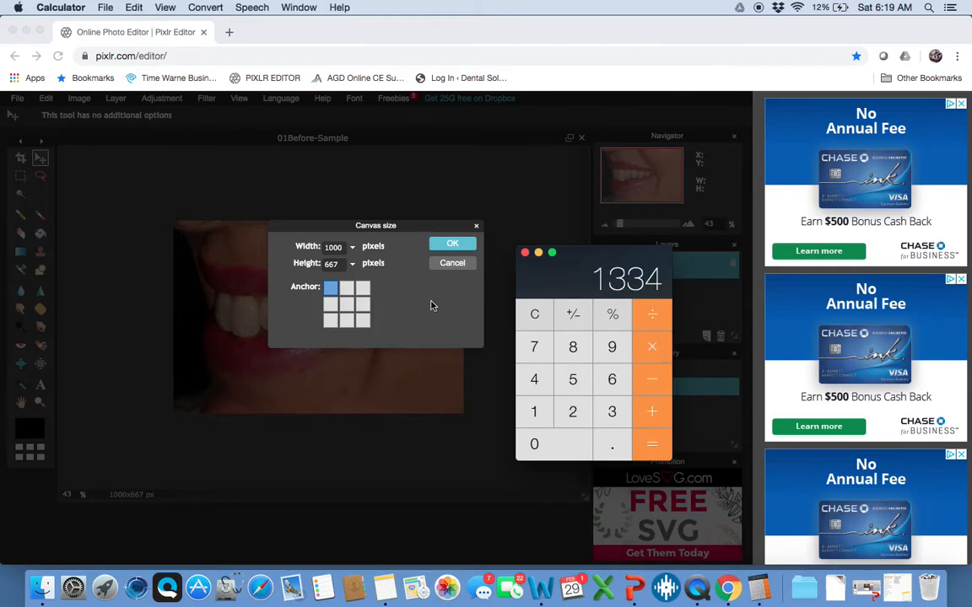
{"action": "left_click", "coordinate": [525, 252]}
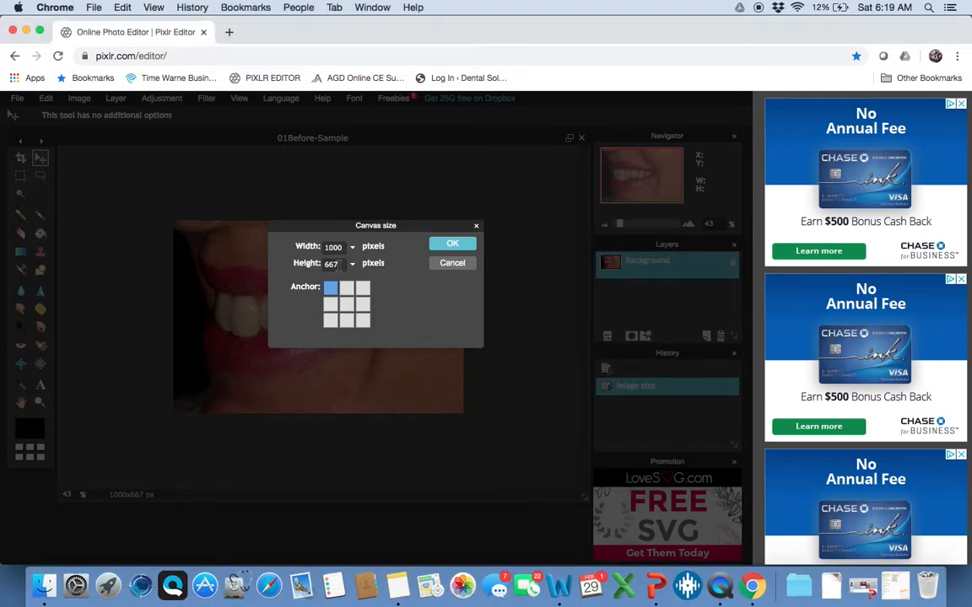
{"action": "type", "text": "1334"}
{"action": "left_click", "coordinate": [439, 248]}
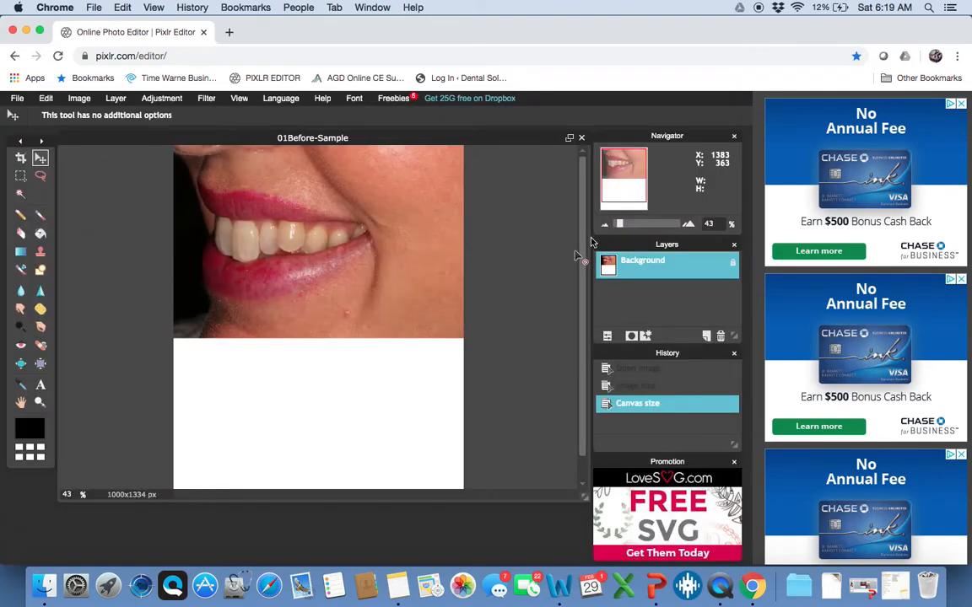
{"action": "scroll", "coordinate": [526, 215], "scroll_direction": "down", "scroll_amount": 2}
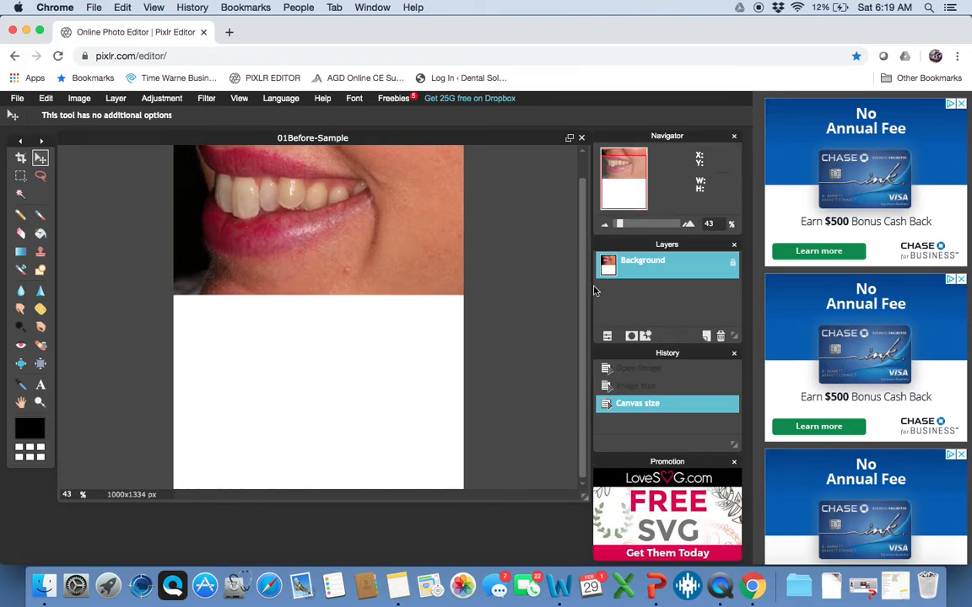
{"action": "scroll", "coordinate": [540, 237], "scroll_direction": "up", "scroll_amount": 2}
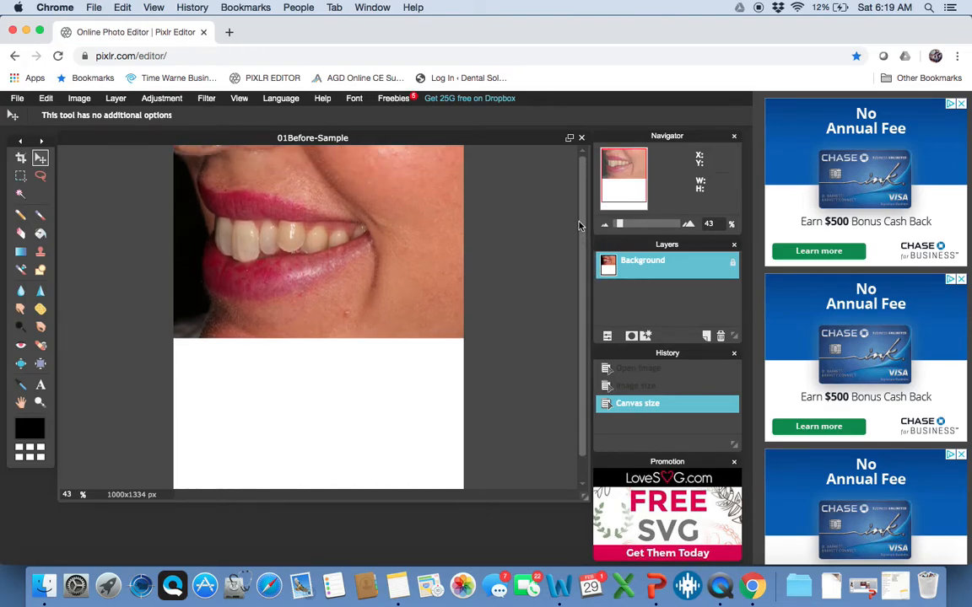
{"action": "scroll", "coordinate": [579, 225], "scroll_direction": "down", "scroll_amount": 2}
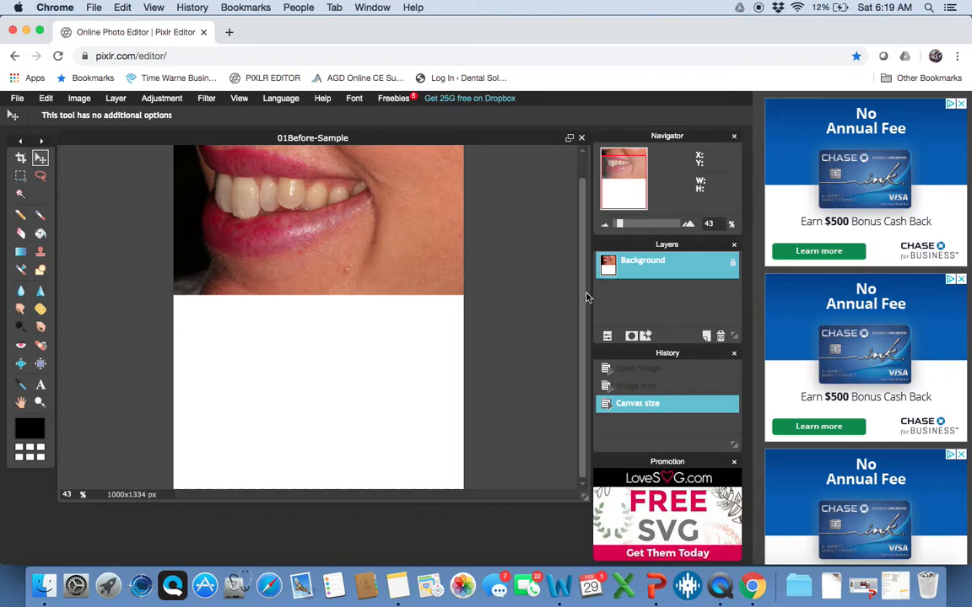
{"action": "scroll", "coordinate": [574, 261], "scroll_direction": "up", "scroll_amount": 2}
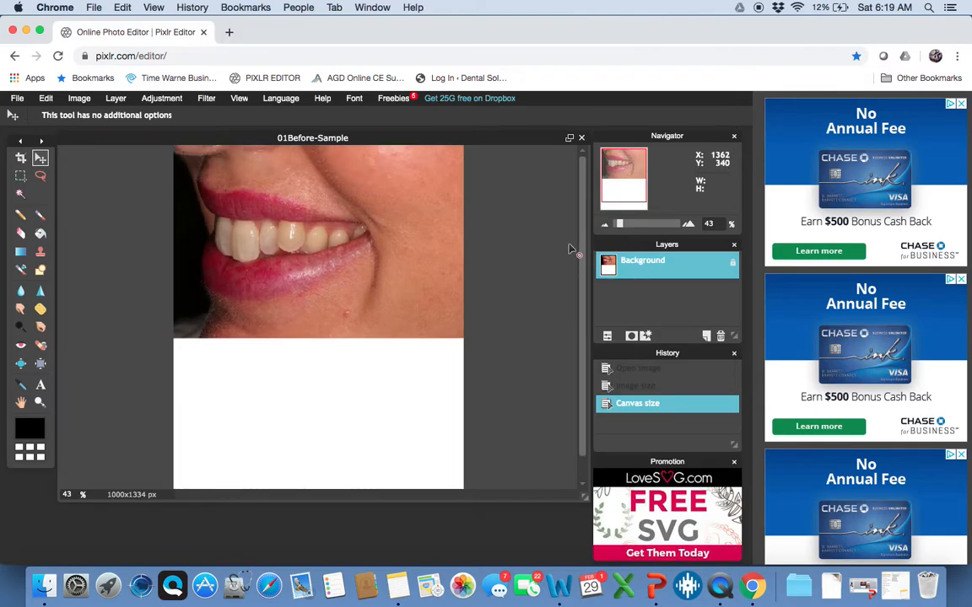
{"action": "scroll", "coordinate": [570, 249], "scroll_direction": "down", "scroll_amount": 2}
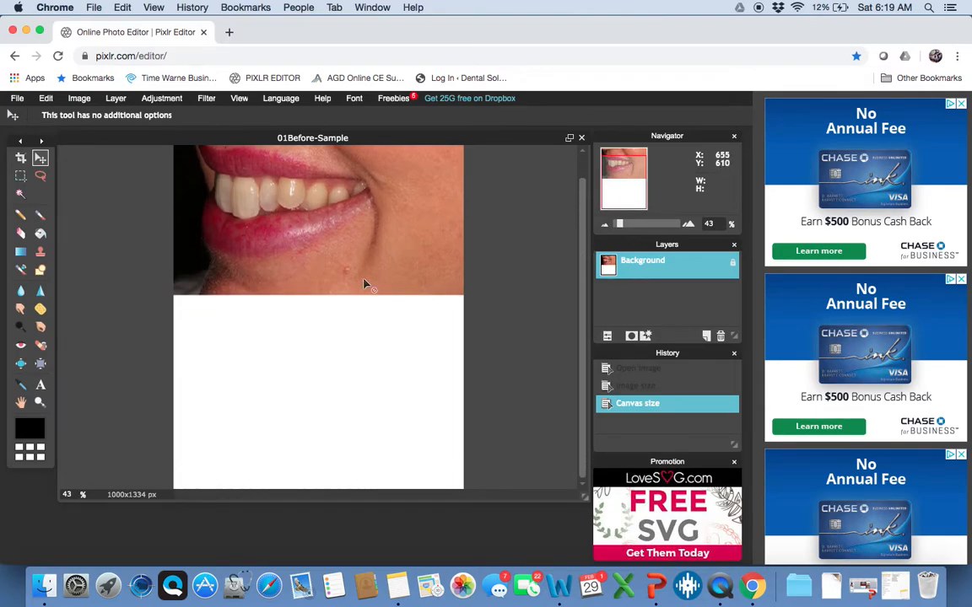
Look over the Image and Edit menus and zoom out to 36% to see the 1000x1334 canvas
{"action": "left_click", "coordinate": [79, 101]}
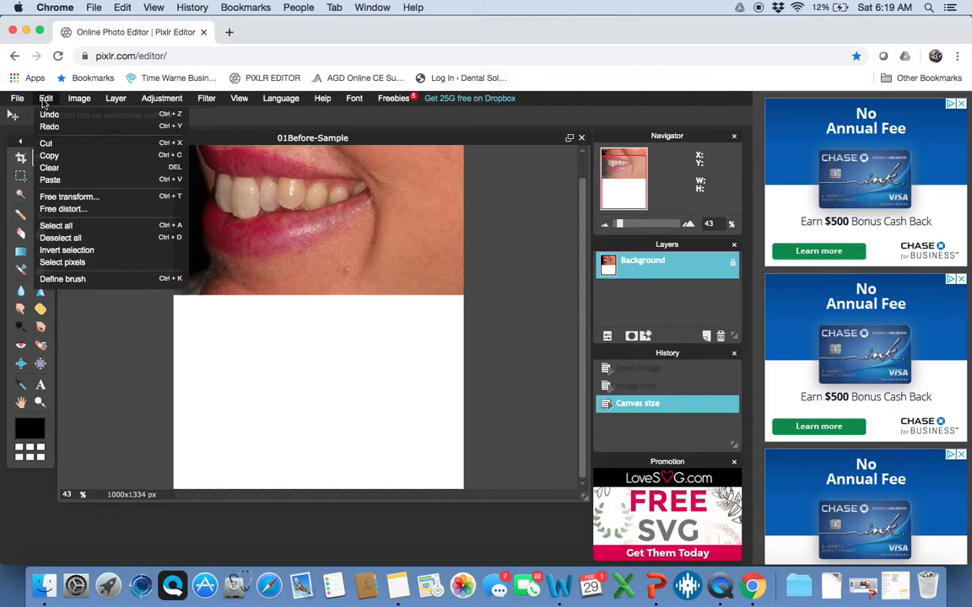
{"action": "left_click", "coordinate": [72, 99]}
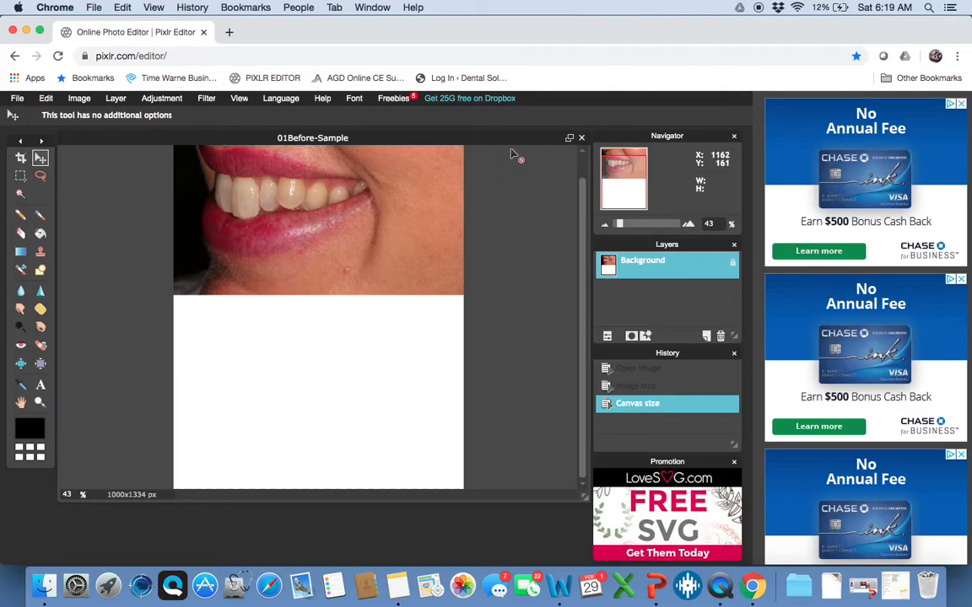
{"action": "scroll", "coordinate": [513, 154], "scroll_direction": "down", "scroll_amount": 3}
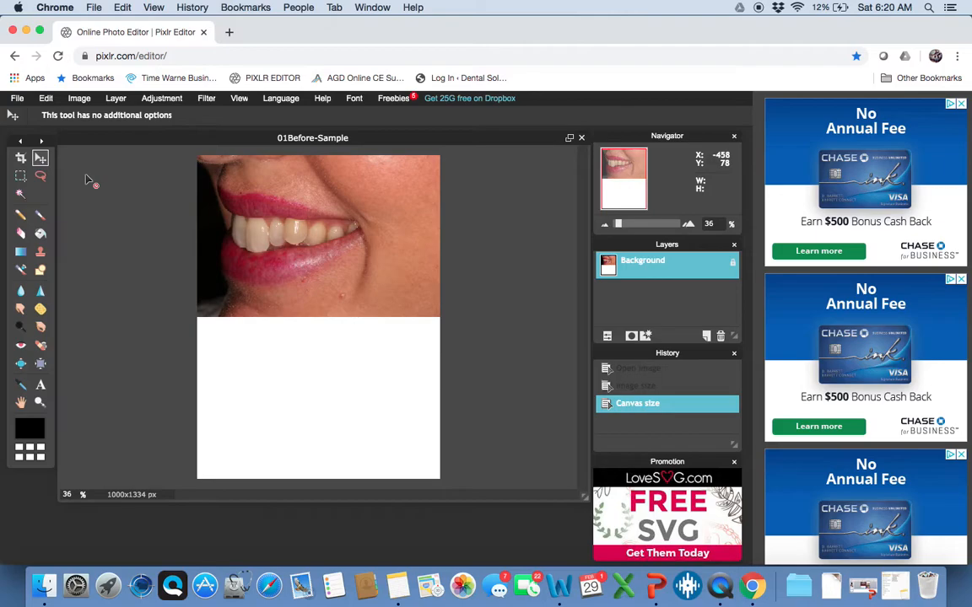
Open 02AfterSample.JPG as a second 1920x1280 document
{"action": "left_click", "coordinate": [17, 99]}
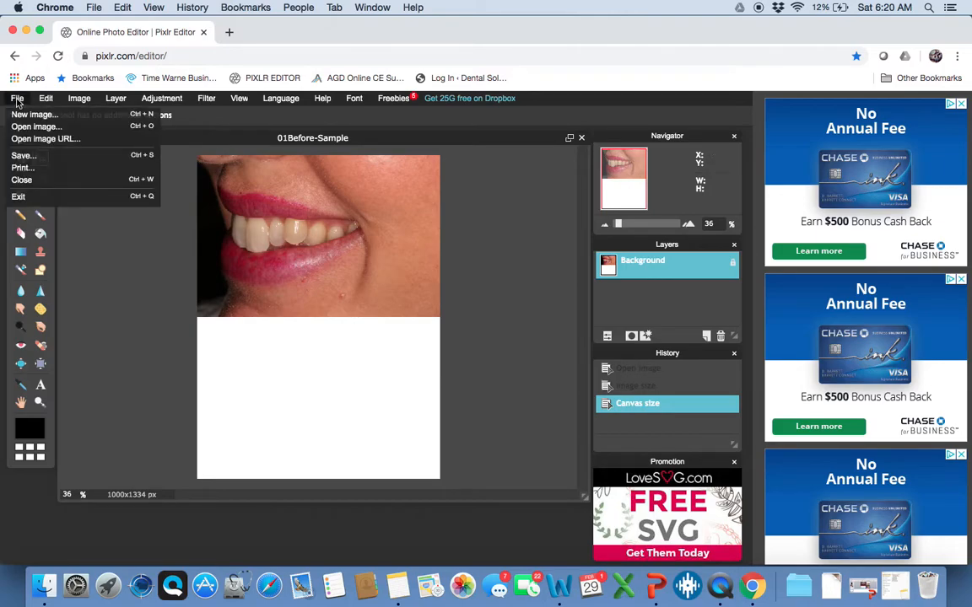
{"action": "left_click", "coordinate": [17, 100]}
{"action": "left_click", "coordinate": [16, 99]}
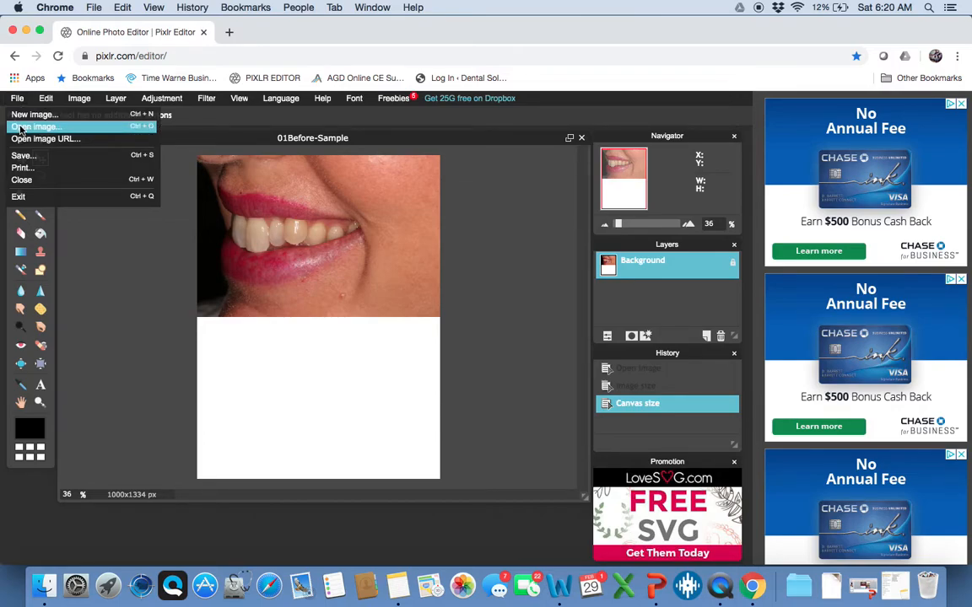
{"action": "left_click", "coordinate": [22, 127]}
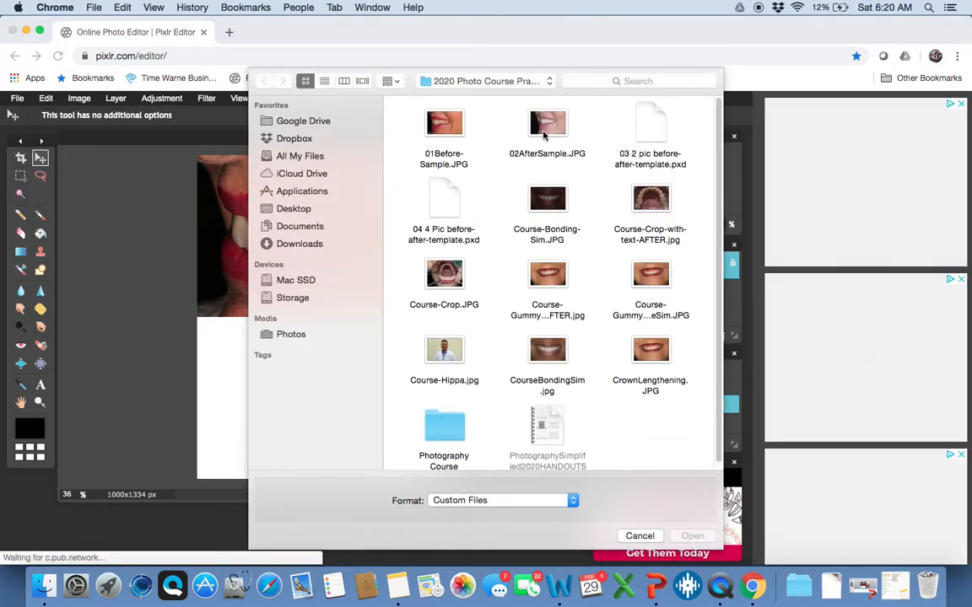
{"action": "left_click", "coordinate": [543, 135]}
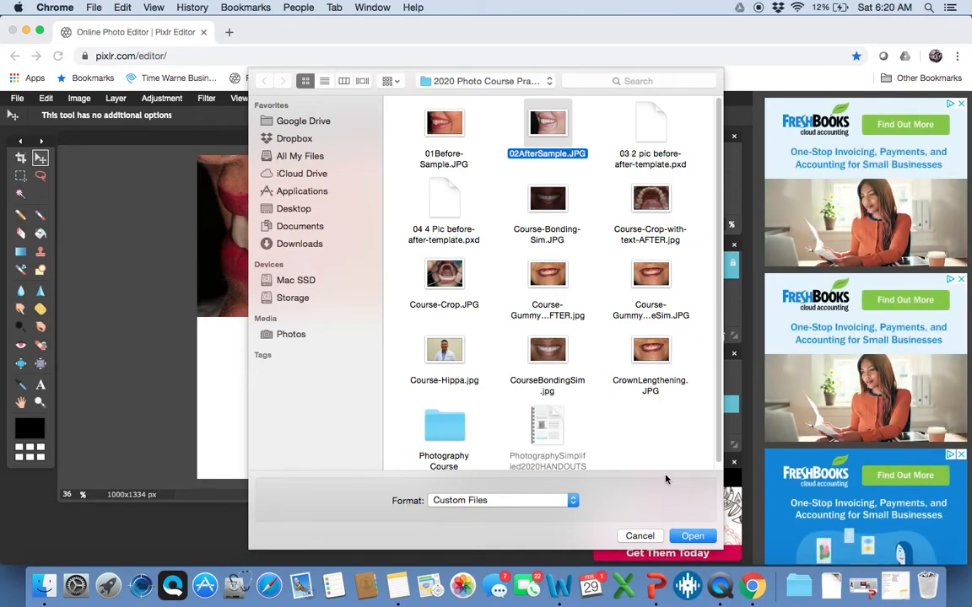
{"action": "left_click", "coordinate": [692, 536]}
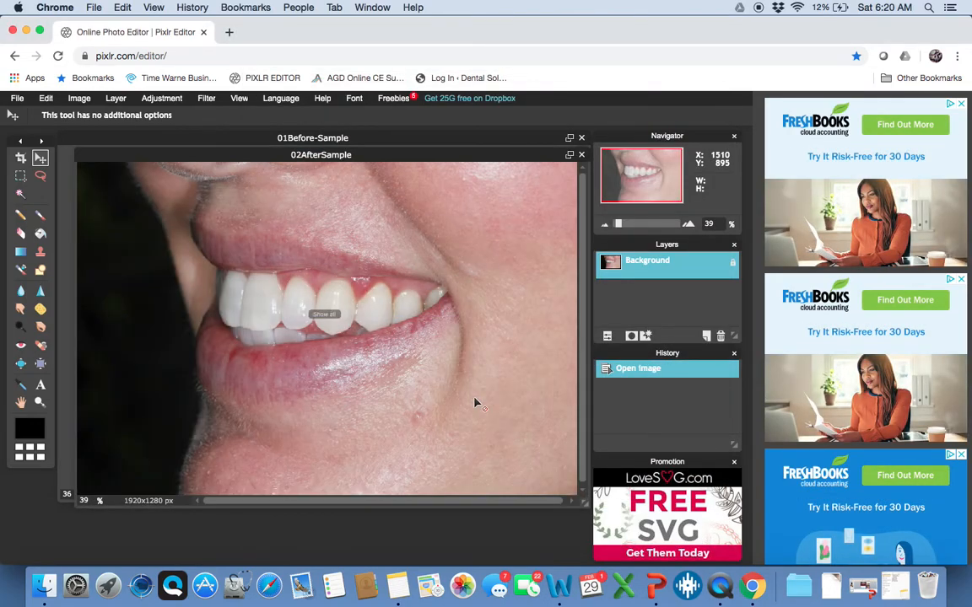
Arrange the before and after document windows side by side
{"action": "left_click_drag", "start_coordinate": [261, 153], "coordinate": [329, 198]}
{"action": "left_click_drag", "start_coordinate": [319, 143], "coordinate": [278, 138]}
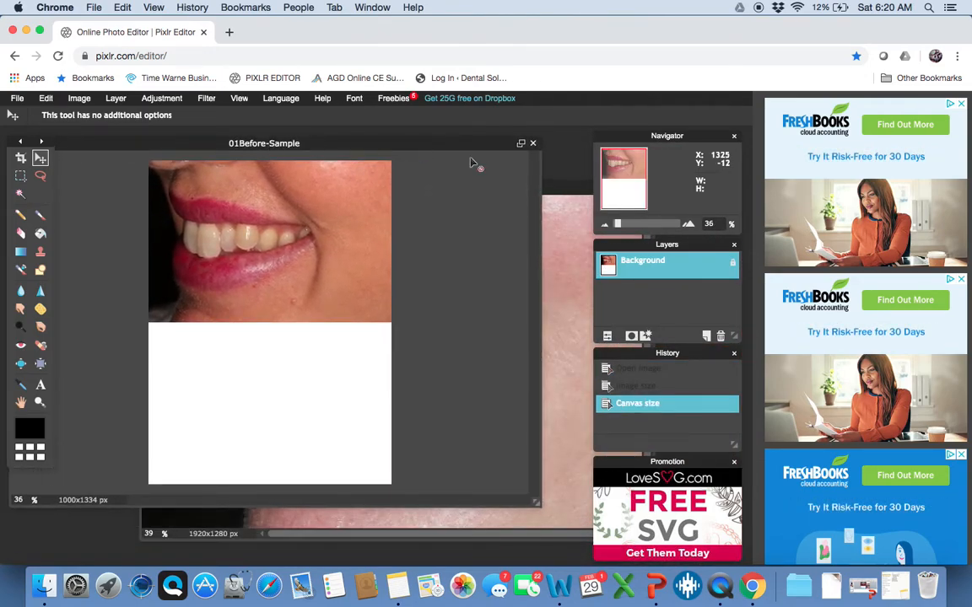
{"action": "left_click", "coordinate": [572, 190]}
{"action": "left_click", "coordinate": [489, 173]}
{"action": "left_click", "coordinate": [560, 194]}
{"action": "left_click_drag", "start_coordinate": [560, 194], "coordinate": [469, 195]}
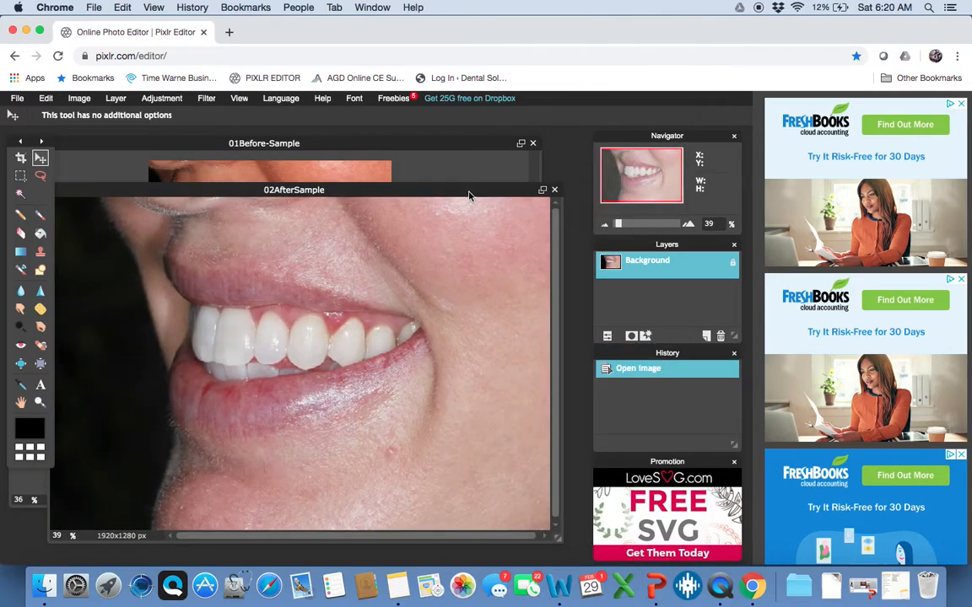
Resize 02AfterSample from 1920x1280 to 1000x667 px with proportions constrained
{"action": "left_click", "coordinate": [79, 98]}
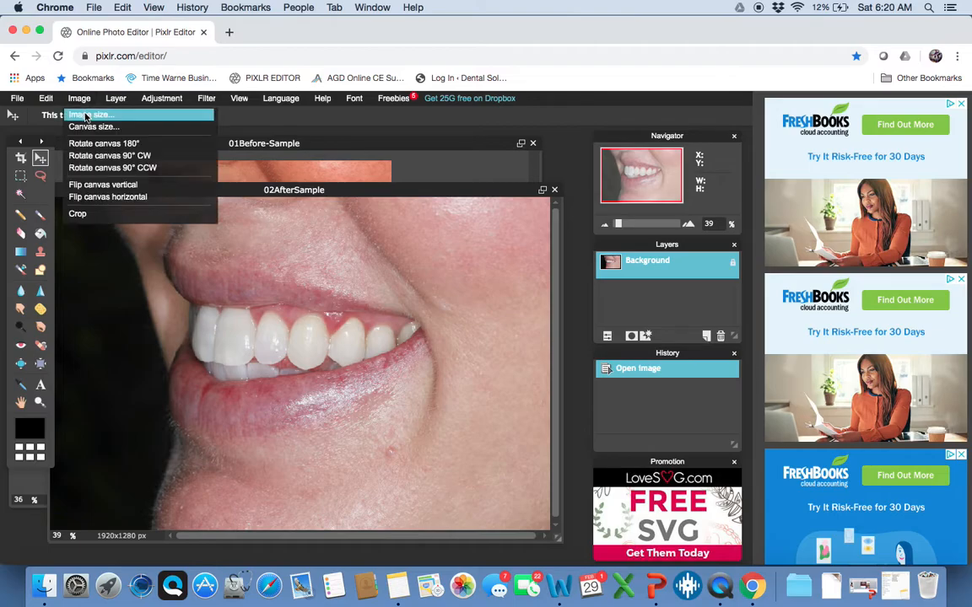
{"action": "left_click", "coordinate": [97, 115]}
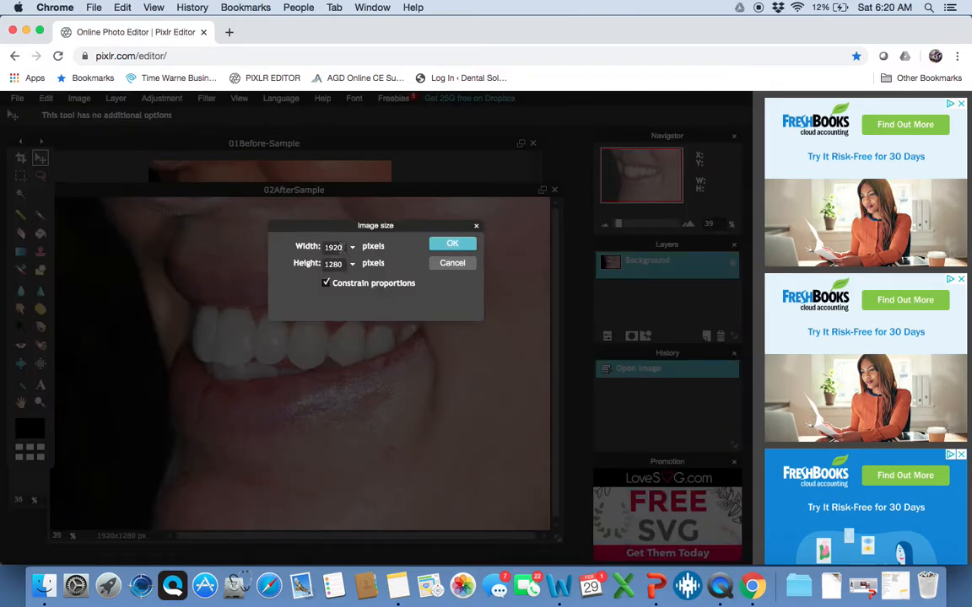
{"action": "key", "text": "BackSpace"}
{"action": "key", "text": "BackSpace"}
{"action": "key", "text": "BackSpace"}
{"action": "type", "text": "1000"}
{"action": "left_click", "coordinate": [451, 245]}
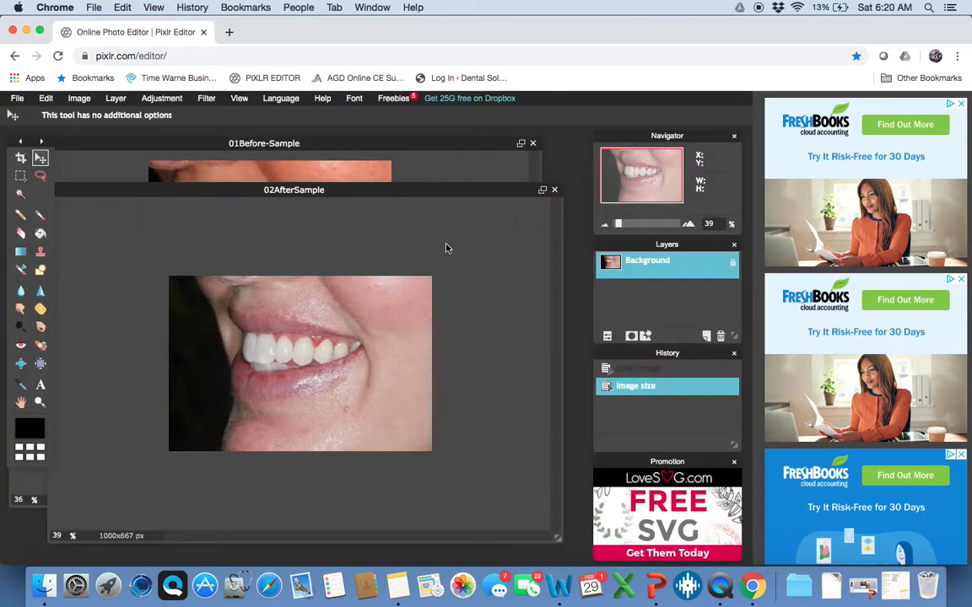
{"action": "left_click_drag", "start_coordinate": [336, 193], "coordinate": [374, 202]}
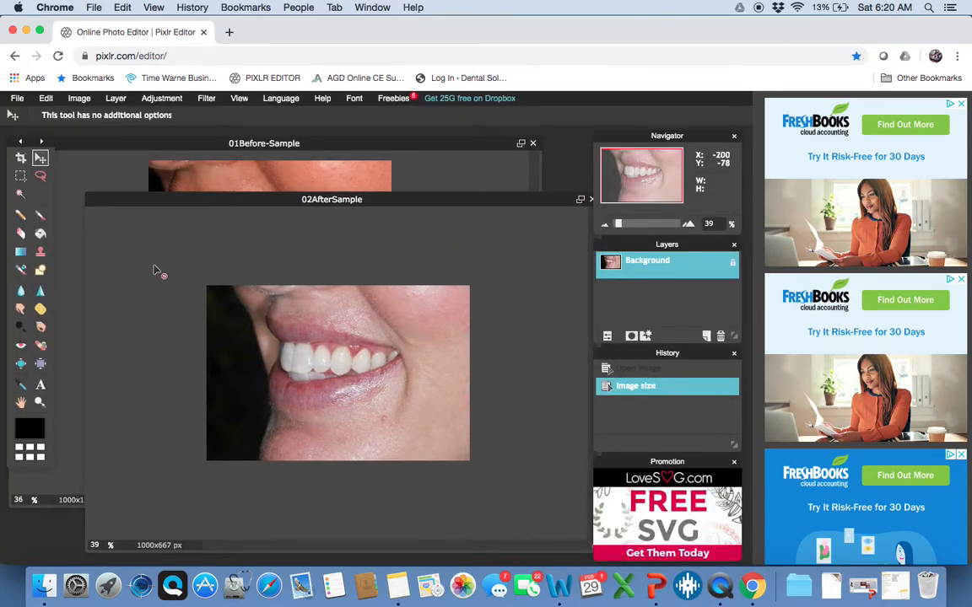
Marquee-select and copy the whole after photo, then return to the 1000x1334 before canvas
{"action": "left_click", "coordinate": [21, 175]}
{"action": "mouse_move", "coordinate": [207, 285]}
{"action": "left_mouse_down"}
{"action": "mouse_move", "coordinate": [511, 453]}
{"action": "mouse_move", "coordinate": [549, 498]}
{"action": "mouse_move", "coordinate": [215, 289]}
{"action": "left_mouse_up"}
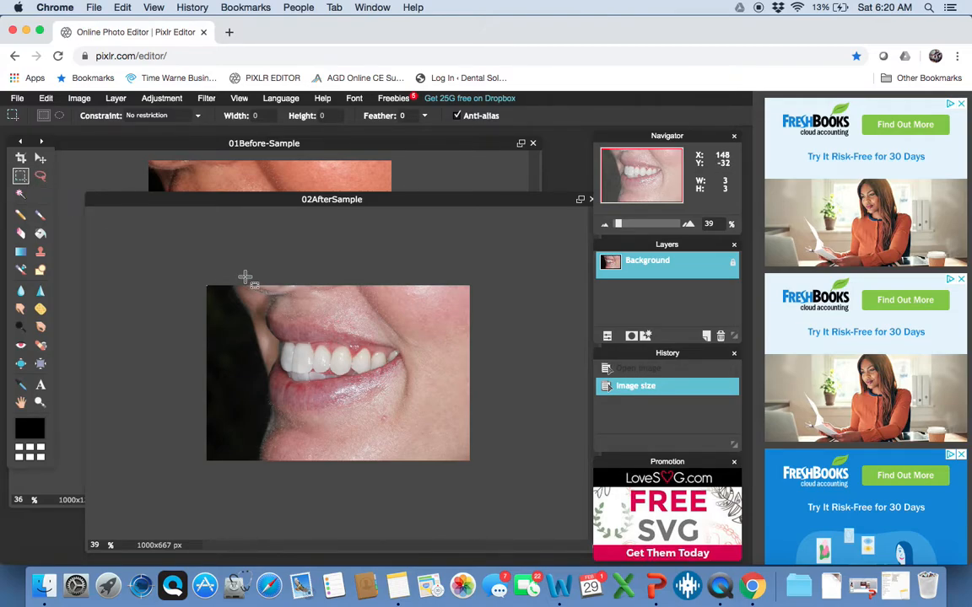
{"action": "left_click_drag", "start_coordinate": [213, 281], "coordinate": [468, 452]}
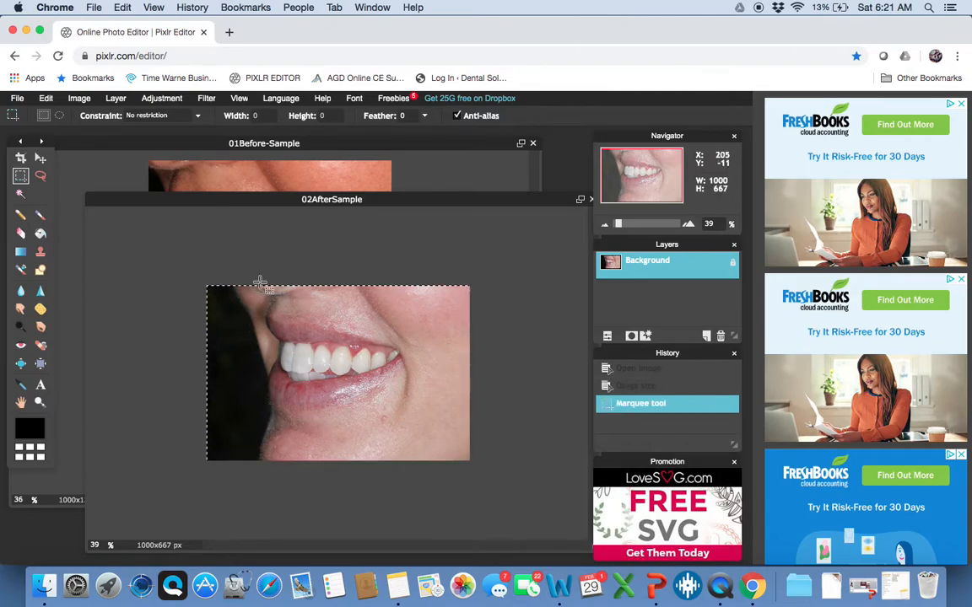
{"action": "left_click", "coordinate": [45, 98]}
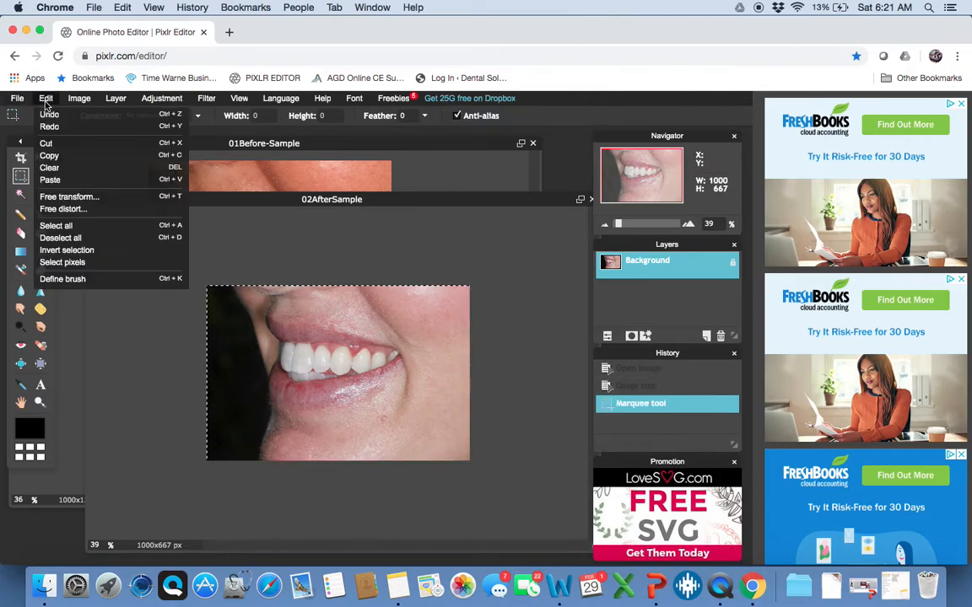
{"action": "left_click", "coordinate": [63, 156]}
{"action": "left_click", "coordinate": [155, 148]}
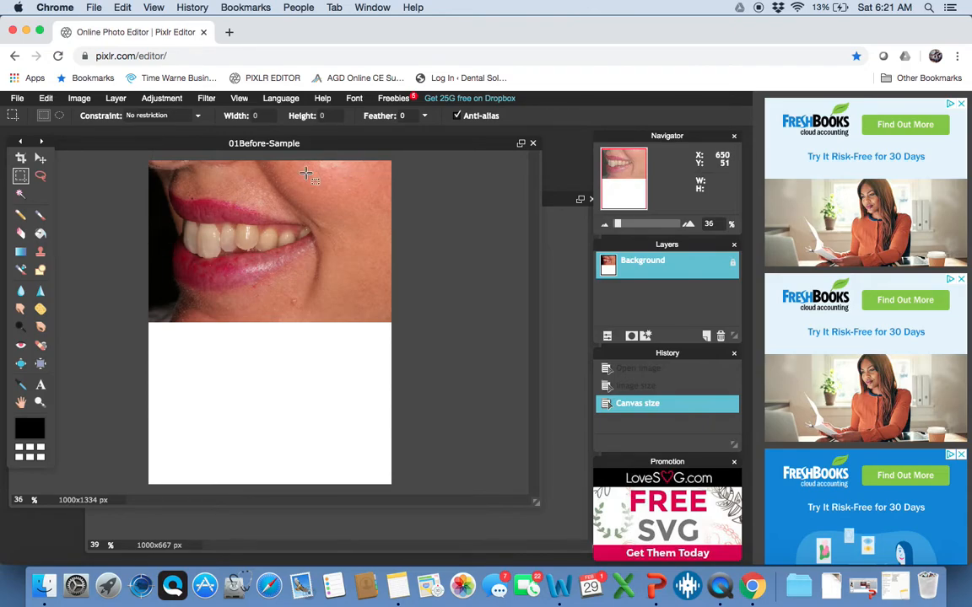
{"action": "left_click", "coordinate": [39, 160]}
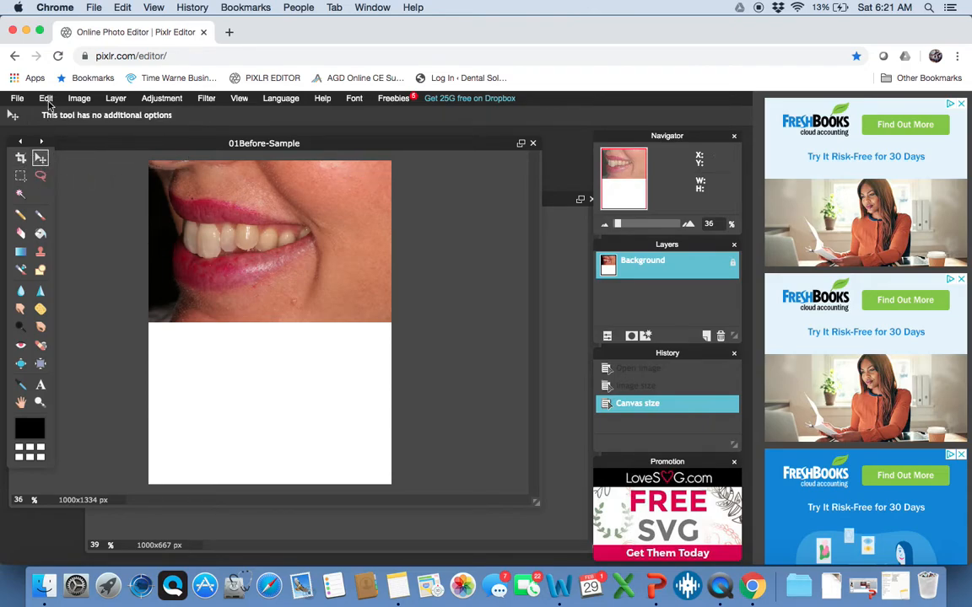
Paste the after photo onto the before canvas as a new Layer 1
{"action": "left_click", "coordinate": [46, 98]}
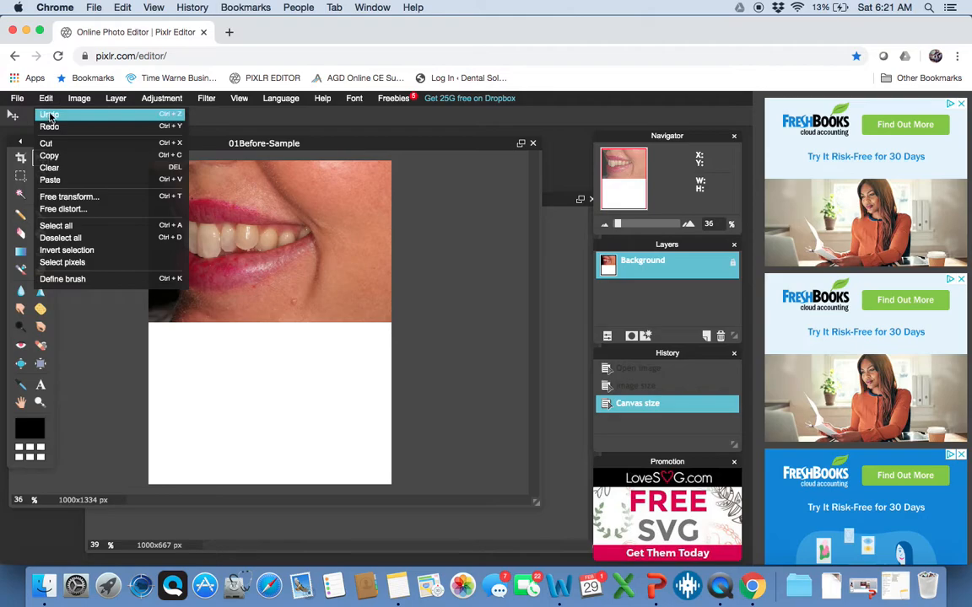
{"action": "left_click", "coordinate": [49, 180]}
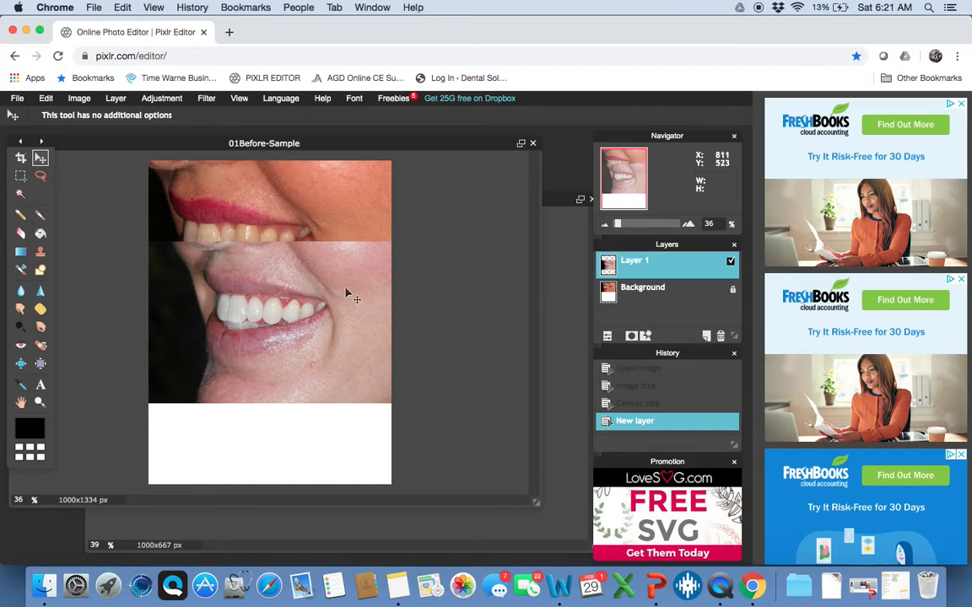
{"action": "mouse_move", "coordinate": [666, 251]}
{"action": "left_mouse_down"}
{"action": "mouse_move", "coordinate": [656, 249]}
{"action": "mouse_move", "coordinate": [666, 252]}
{"action": "left_mouse_up"}
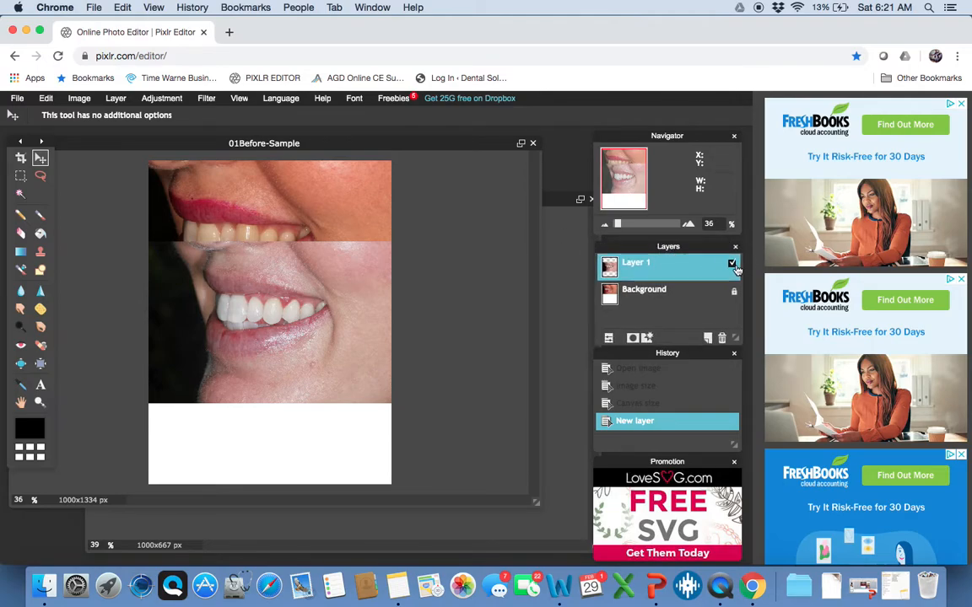
Toggle Layer 1's visibility repeatedly to compare before and after, ending with it shown
{"action": "left_click", "coordinate": [731, 264]}
{"action": "left_click", "coordinate": [731, 264]}
{"action": "left_click", "coordinate": [732, 264]}
{"action": "left_click", "coordinate": [732, 264]}
{"action": "left_click", "coordinate": [731, 264]}
{"action": "left_click", "coordinate": [731, 263]}
{"action": "left_click", "coordinate": [731, 264]}
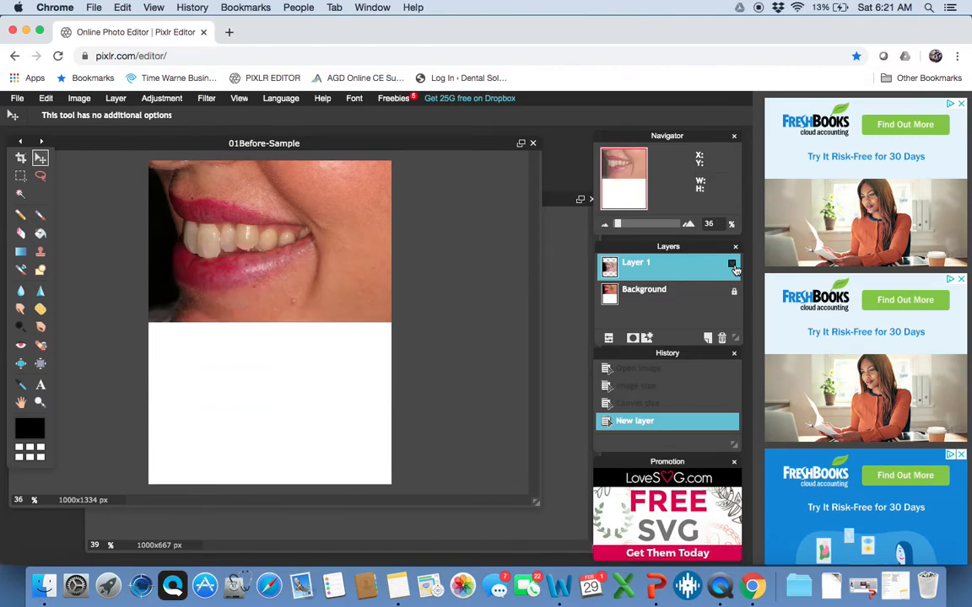
{"action": "left_click", "coordinate": [732, 264]}
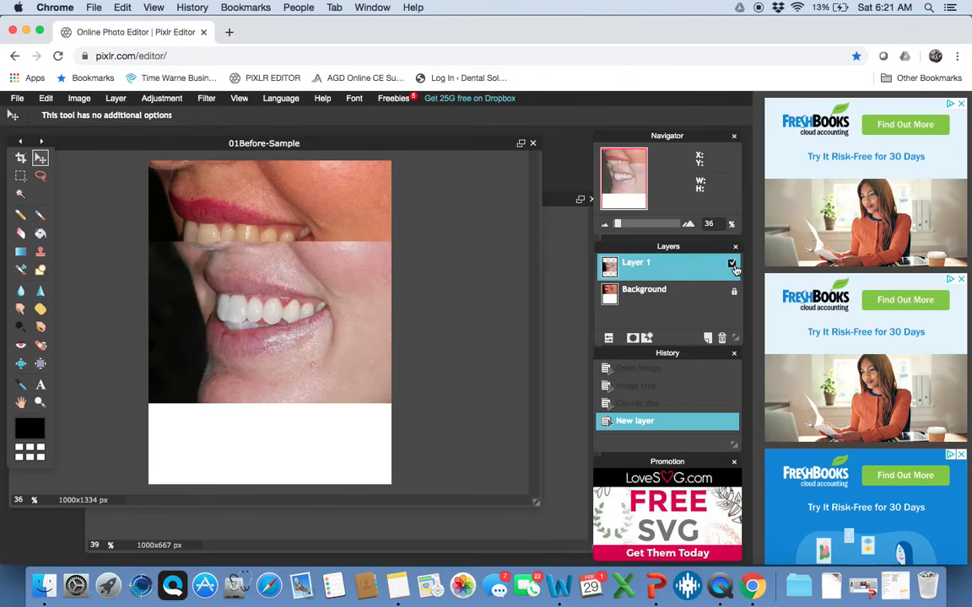
Rename Layer 1 to 'After' and reselect the After layer
{"action": "double_click", "coordinate": [647, 269]}
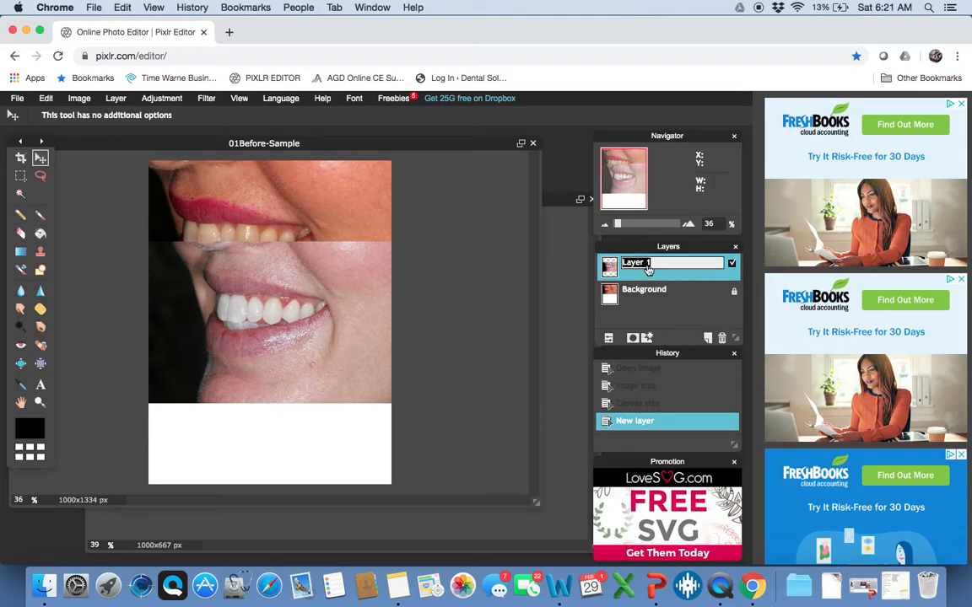
{"action": "type", "text": "After"}
{"action": "left_click", "coordinate": [652, 293]}
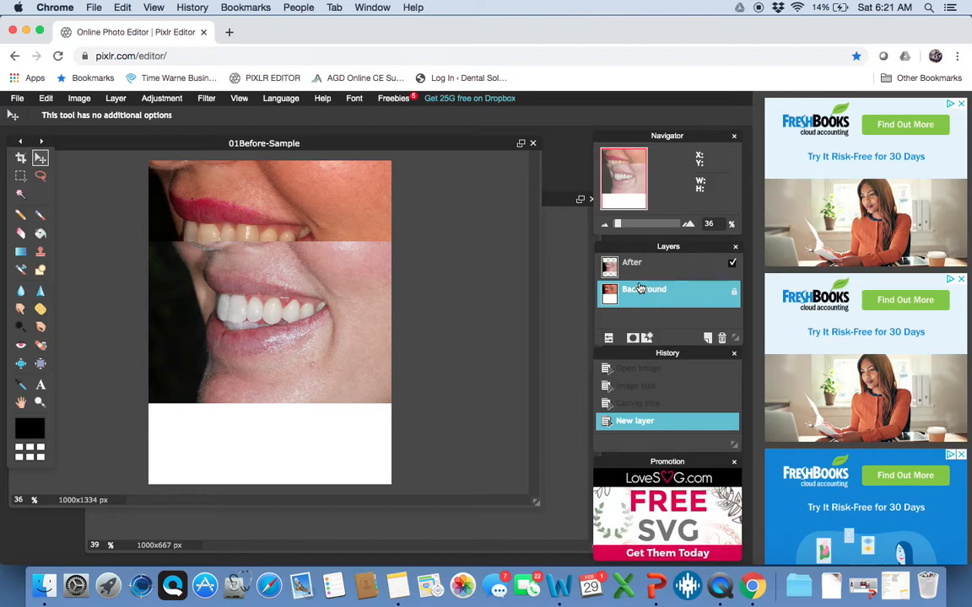
{"action": "left_click", "coordinate": [633, 265]}
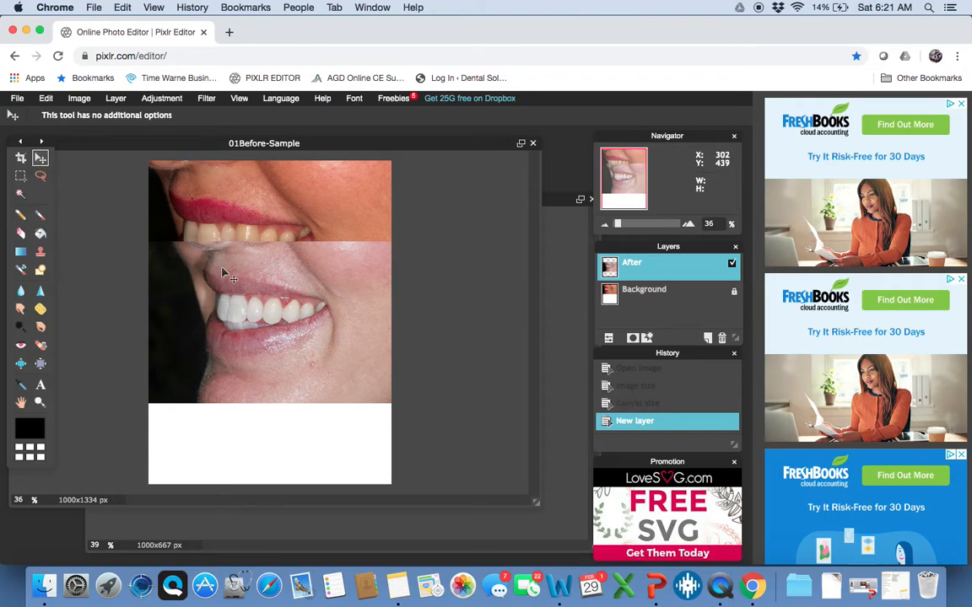
Drag the After photo down and nudge it flush with the canvas bottom
{"action": "left_click_drag", "start_coordinate": [223, 272], "coordinate": [224, 330]}
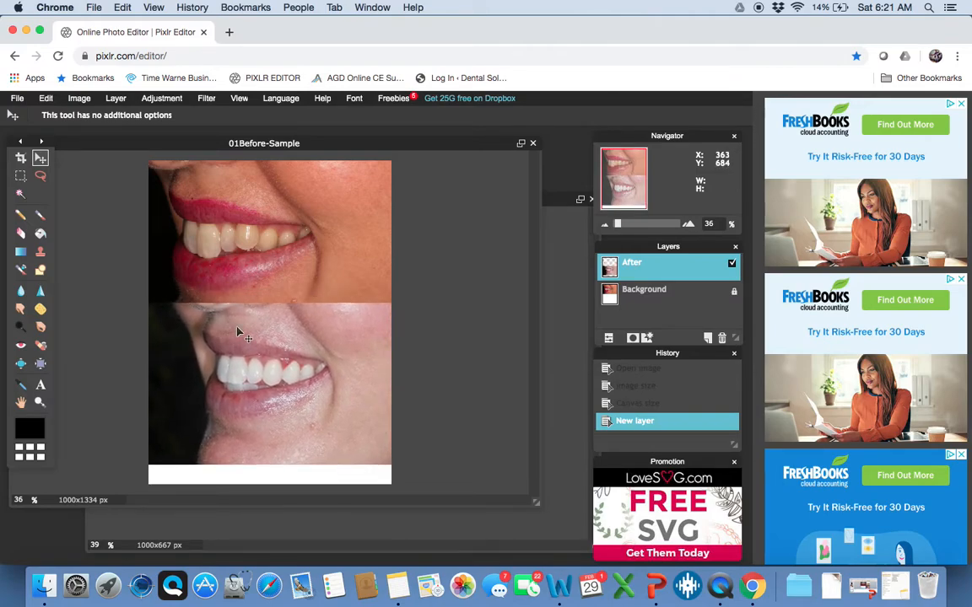
{"action": "key", "text": "Down"}
{"action": "key", "text": "Down"}
{"action": "key", "text": "Down"}
{"action": "key", "text": "Down"}
{"action": "key", "text": "Down"}
{"action": "key", "text": "Down"}
{"action": "key", "text": "Down"}
{"action": "key", "text": "Down"}
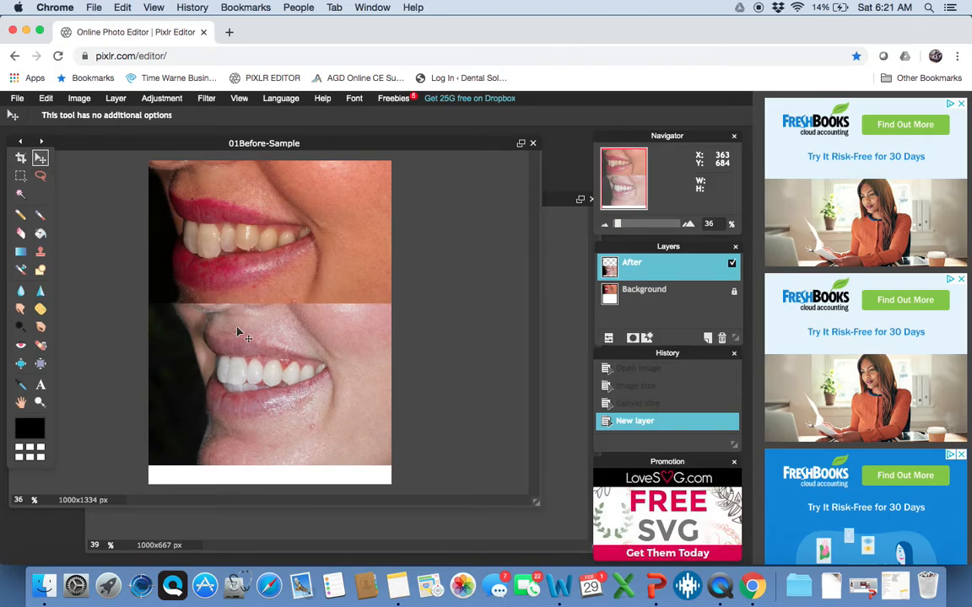
{"action": "key", "text": "Down"}
{"action": "key", "text": "Down"}
{"action": "key", "text": "Down"}
{"action": "key", "text": "Down"}
{"action": "key", "text": "Down"}
{"action": "key", "text": "Down"}
{"action": "key", "text": "Down"}
{"action": "key", "text": "Down"}
{"action": "key", "text": "Down"}
{"action": "key", "text": "Down"}
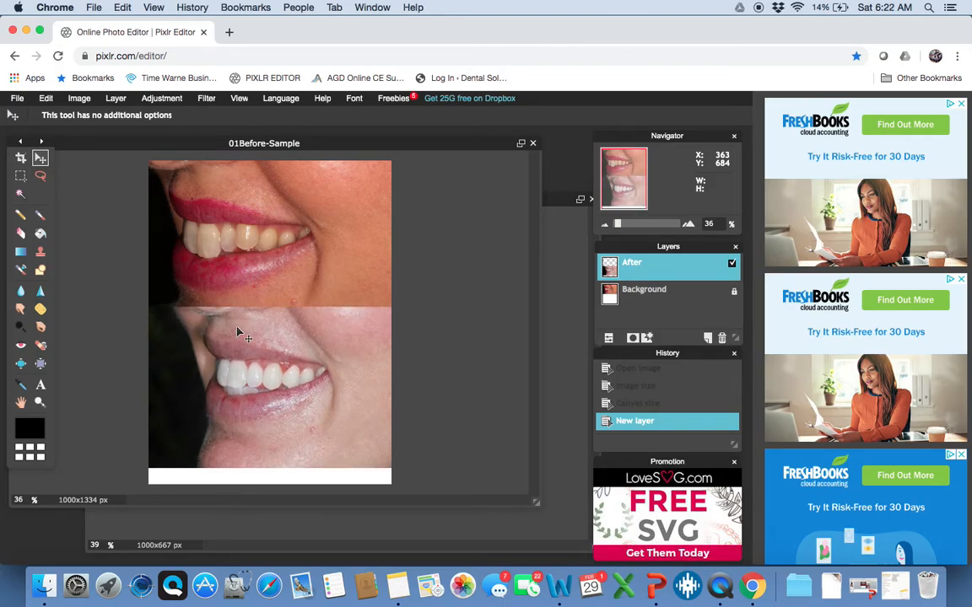
{"action": "key", "text": "Down"}
{"action": "key", "text": "Down"}
{"action": "key", "text": "Down"}
{"action": "key", "text": "Down"}
{"action": "key", "text": "Down"}
{"action": "key", "text": "Down"}
{"action": "key", "text": "Down"}
{"action": "key", "text": "Down"}
{"action": "key", "text": "Down"}
{"action": "key", "text": "Down"}
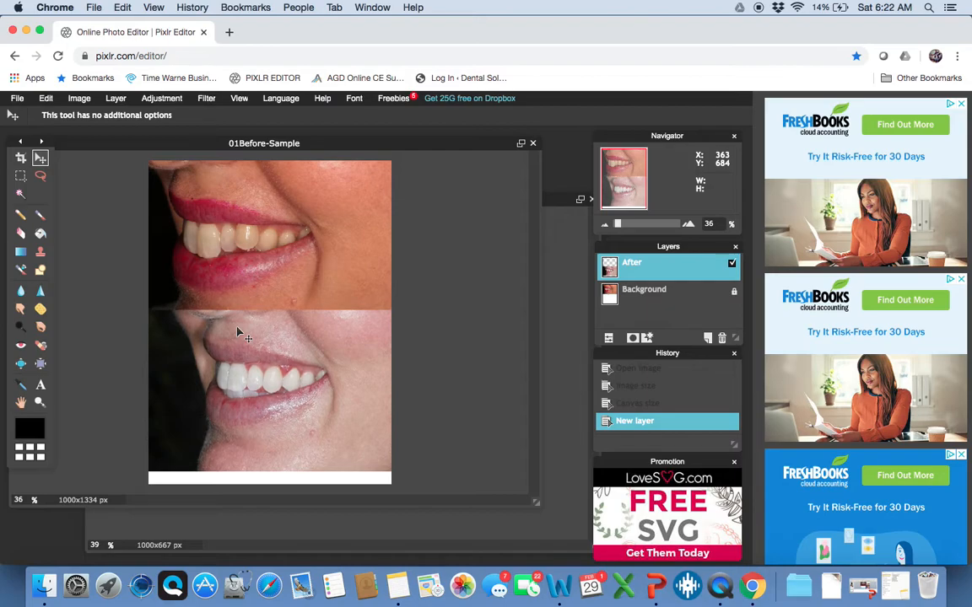
{"action": "key", "text": "Down"}
{"action": "key", "text": "Down"}
{"action": "key", "text": "Down"}
{"action": "key", "text": "Down"}
{"action": "key", "text": "Down"}
{"action": "key", "text": "Down"}
{"action": "key", "text": "Down"}
{"action": "key", "text": "Down"}
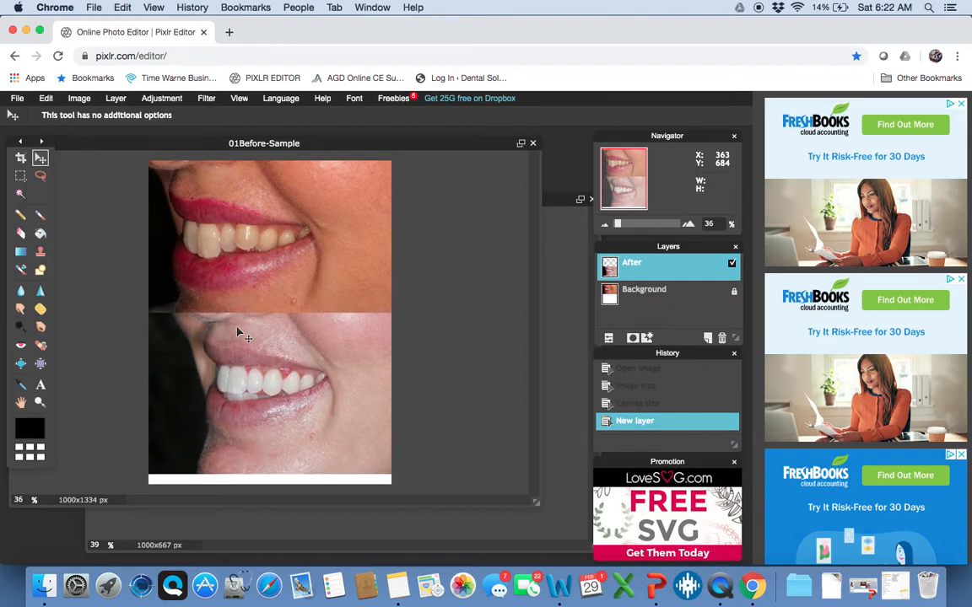
{"action": "key", "text": "Down"}
{"action": "key", "text": "Down"}
{"action": "key", "text": "Down"}
{"action": "key", "text": "Down"}
{"action": "key", "text": "Down"}
{"action": "key", "text": "Down"}
{"action": "key", "text": "Down"}
{"action": "key", "text": "Down"}
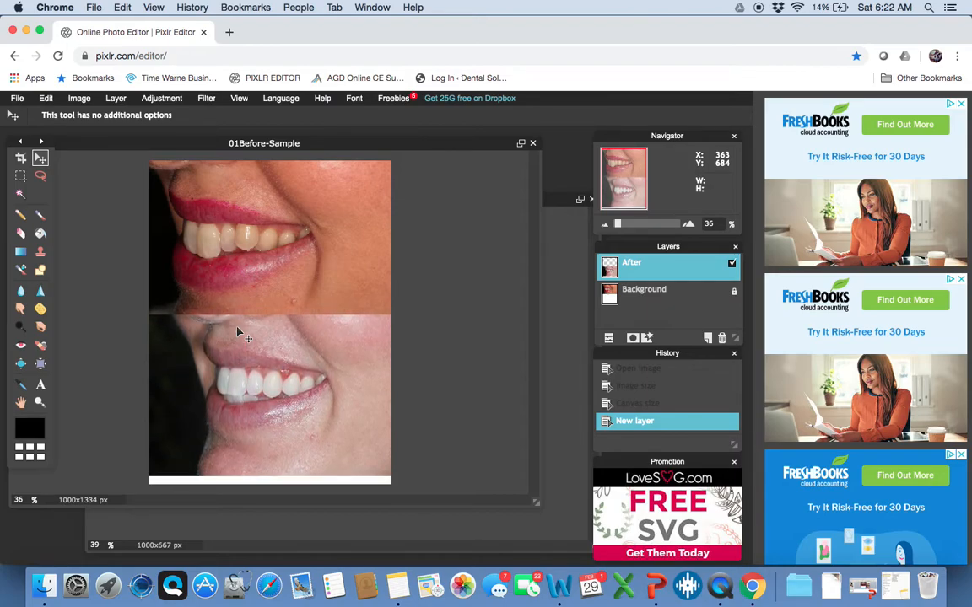
{"action": "key", "text": "Down"}
{"action": "key", "text": "Down"}
{"action": "key", "text": "Down"}
{"action": "key", "text": "Down"}
{"action": "key", "text": "Down"}
{"action": "key", "text": "Down"}
{"action": "key", "text": "Down"}
{"action": "key", "text": "Down"}
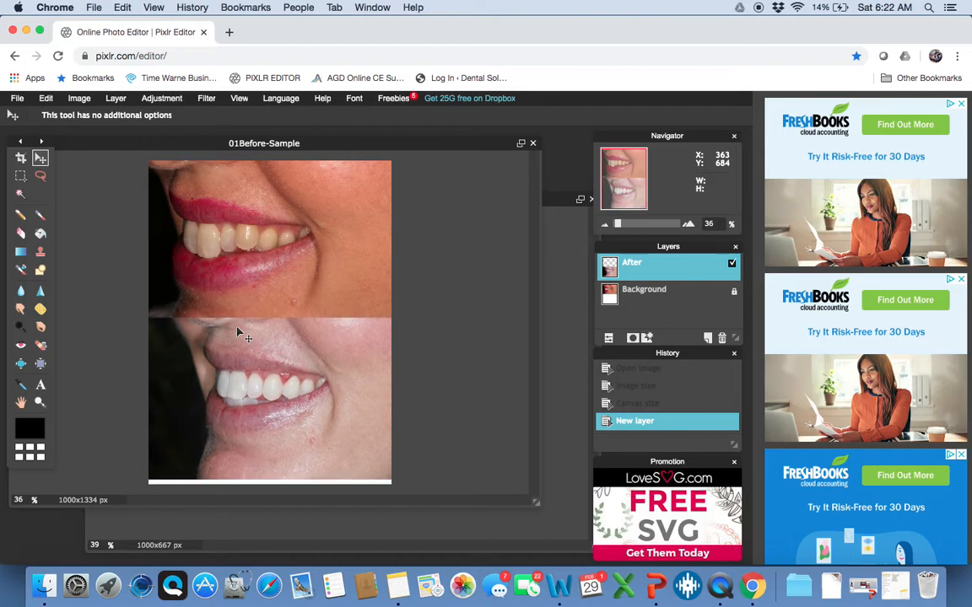
{"action": "key", "text": "Down"}
{"action": "key", "text": "Down"}
{"action": "key", "text": "Down"}
{"action": "key", "text": "Down"}
{"action": "key", "text": "Down"}
{"action": "key", "text": "Down"}
{"action": "key", "text": "Down"}
{"action": "key", "text": "Down"}
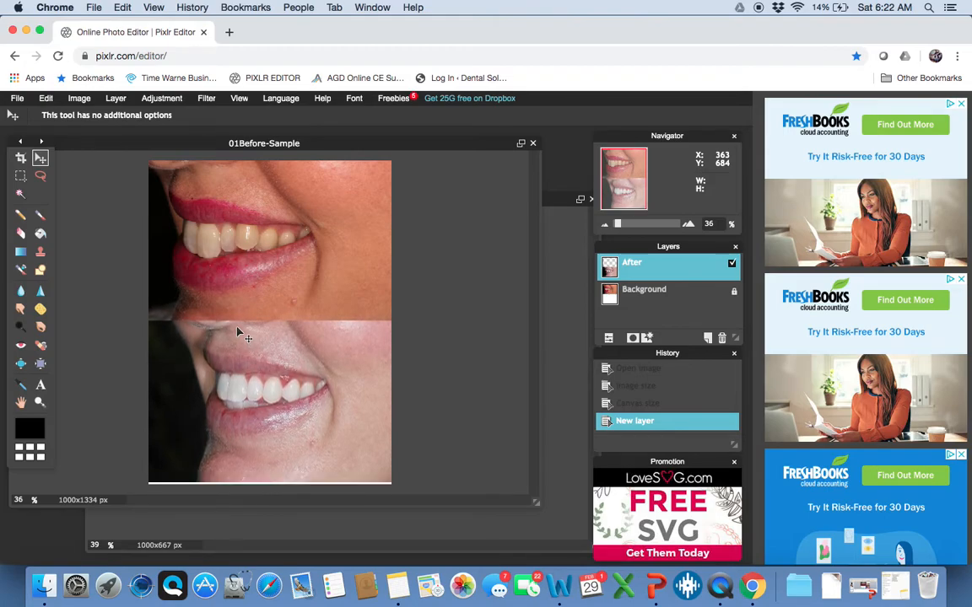
{"action": "key", "text": "Down"}
{"action": "key", "text": "Down"}
{"action": "key", "text": "Down"}
{"action": "key", "text": "Down"}
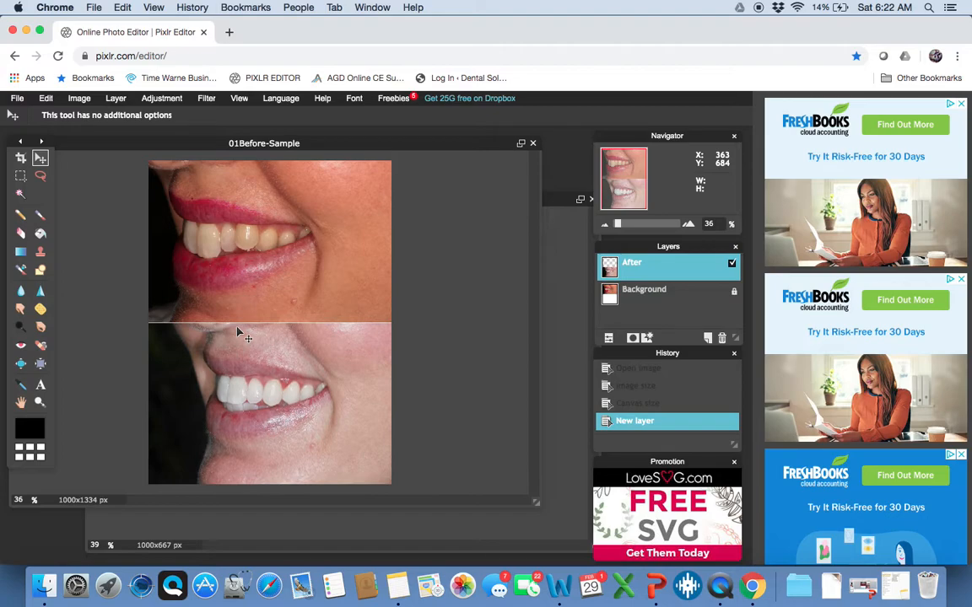
{"action": "key", "text": "Down"}
{"action": "key", "text": "Down"}
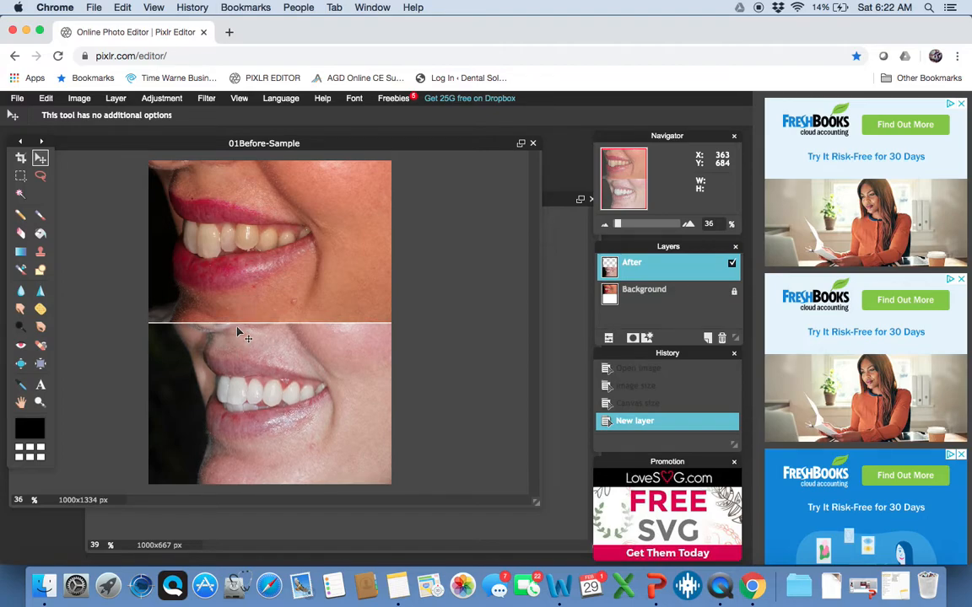
{"action": "key", "text": "Down"}
{"action": "key", "text": "Up"}
{"action": "key", "text": "Up"}
{"action": "key", "text": "Up"}
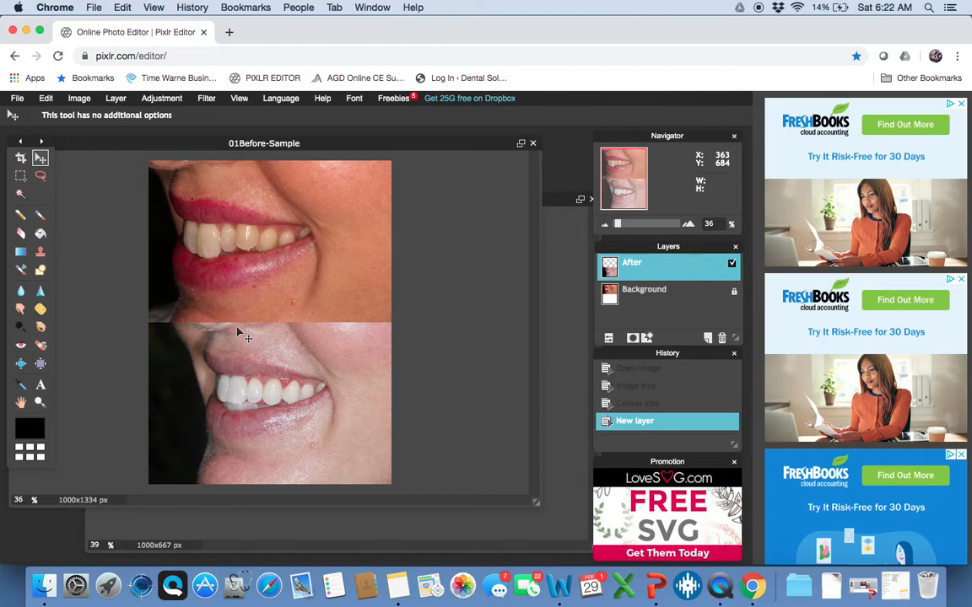
Nudge the After photo left, leaving a white strip at the right edge
{"action": "key", "text": "Left"}
{"action": "key", "text": "Left"}
{"action": "key", "text": "Left"}
{"action": "key", "text": "Left"}
{"action": "key", "text": "Left"}
{"action": "key", "text": "Left"}
{"action": "key", "text": "Left"}
{"action": "key", "text": "Left"}
{"action": "key", "text": "Left"}
{"action": "key", "text": "Left"}
{"action": "key", "text": "Left"}
{"action": "key", "text": "Left"}
{"action": "key", "text": "Left"}
{"action": "key", "text": "Left"}
{"action": "key", "text": "Left"}
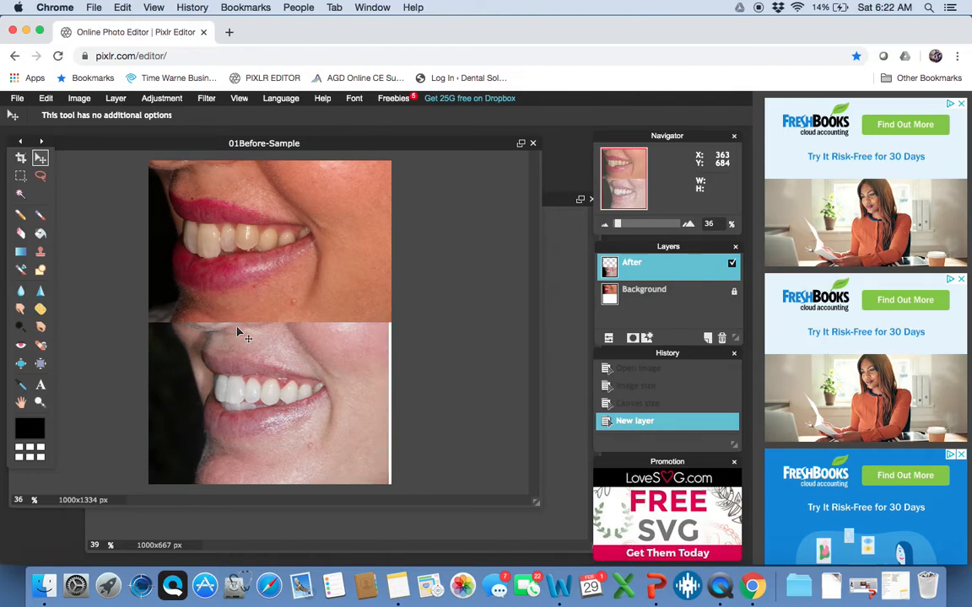
{"action": "key", "text": "Left"}
{"action": "key", "text": "Left"}
{"action": "key", "text": "Left"}
{"action": "key", "text": "Left"}
{"action": "key", "text": "Left"}
{"action": "key", "text": "Left"}
{"action": "key", "text": "Left"}
{"action": "key", "text": "Left"}
{"action": "key", "text": "Left"}
{"action": "key", "text": "Left"}
{"action": "key", "text": "Left"}
{"action": "key", "text": "Left"}
{"action": "key", "text": "Left"}
{"action": "key", "text": "Left"}
{"action": "key", "text": "Left"}
{"action": "key", "text": "Left"}
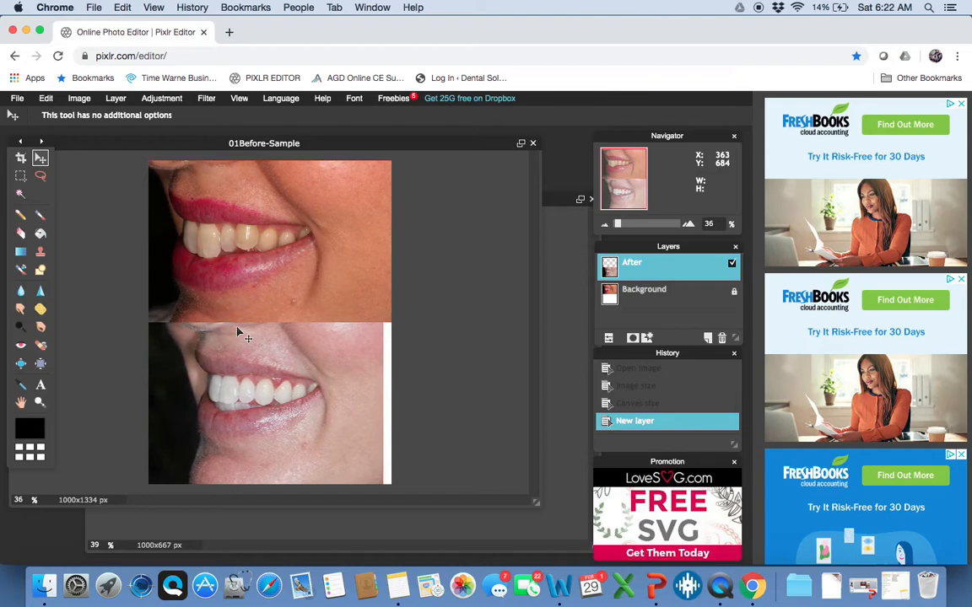
{"action": "key", "text": "Left"}
{"action": "key", "text": "Left"}
{"action": "key", "text": "Left"}
{"action": "key", "text": "Left"}
{"action": "key", "text": "Left"}
{"action": "key", "text": "Left"}
{"action": "key", "text": "Left"}
{"action": "key", "text": "Left"}
{"action": "key", "text": "Left"}
{"action": "key", "text": "Left"}
{"action": "key", "text": "Left"}
{"action": "key", "text": "Left"}
{"action": "key", "text": "Left"}
{"action": "key", "text": "Left"}
{"action": "key", "text": "Left"}
{"action": "key", "text": "Left"}
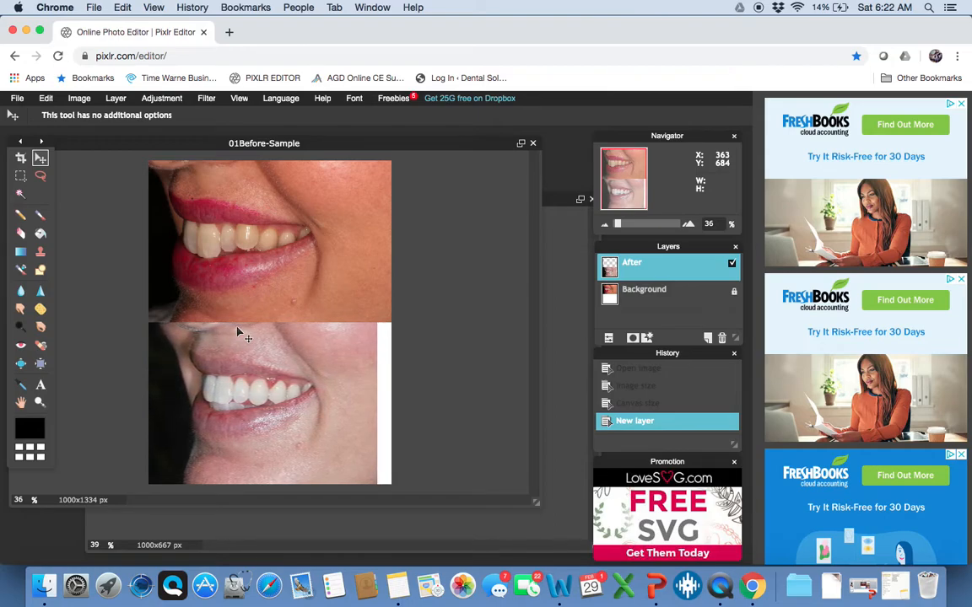
{"action": "key", "text": "Left"}
{"action": "key", "text": "Left"}
{"action": "key", "text": "Left"}
{"action": "key", "text": "Left"}
{"action": "key", "text": "Left"}
{"action": "key", "text": "Left"}
{"action": "key", "text": "Left"}
{"action": "key", "text": "Left"}
{"action": "key", "text": "Left"}
{"action": "key", "text": "Left"}
{"action": "key", "text": "Left"}
{"action": "key", "text": "Left"}
{"action": "key", "text": "Left"}
{"action": "key", "text": "Left"}
{"action": "key", "text": "Left"}
{"action": "key", "text": "Left"}
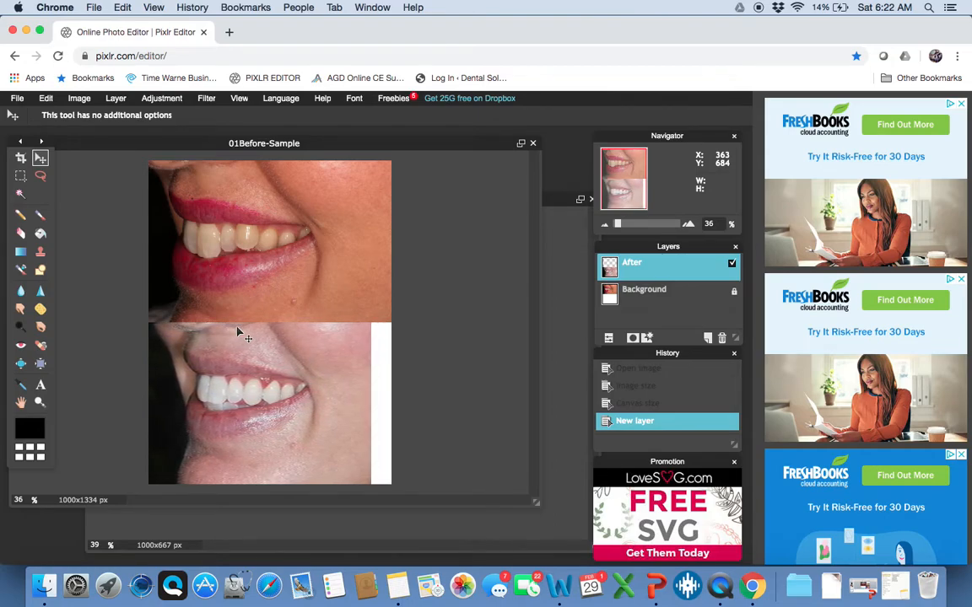
{"action": "key", "text": "Left"}
{"action": "key", "text": "Left"}
{"action": "key", "text": "Left"}
{"action": "key", "text": "Left"}
{"action": "key", "text": "Left"}
{"action": "key", "text": "Left"}
{"action": "key", "text": "Left"}
{"action": "key", "text": "Left"}
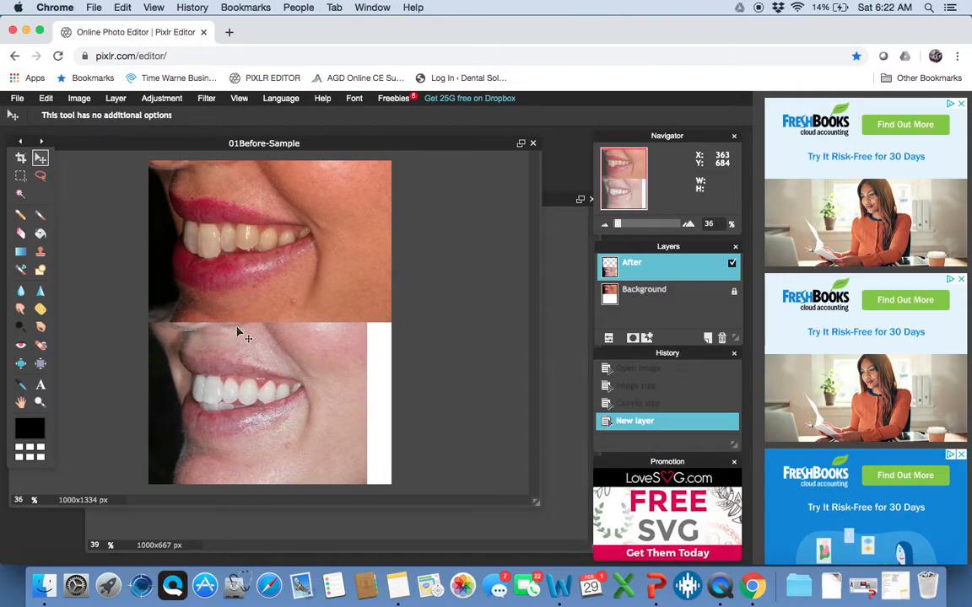
{"action": "key", "text": "Left"}
{"action": "key", "text": "Left"}
{"action": "key", "text": "Left"}
{"action": "key", "text": "Left"}
{"action": "key", "text": "Left"}
{"action": "key", "text": "Left"}
{"action": "key", "text": "Left"}
{"action": "key", "text": "Left"}
{"action": "key", "text": "Right"}
{"action": "key", "text": "Right"}
{"action": "key", "text": "Right"}
{"action": "key", "text": "Right"}
{"action": "key", "text": "Right"}
{"action": "key", "text": "Right"}
{"action": "key", "text": "Right"}
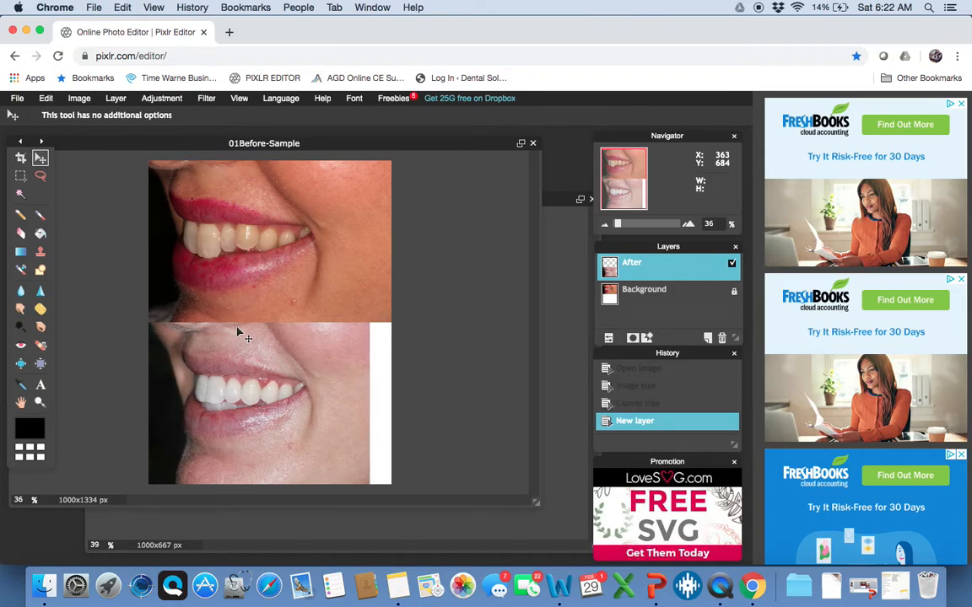
{"action": "key", "text": "Right"}
{"action": "key", "text": "Left"}
{"action": "key", "text": "Left"}
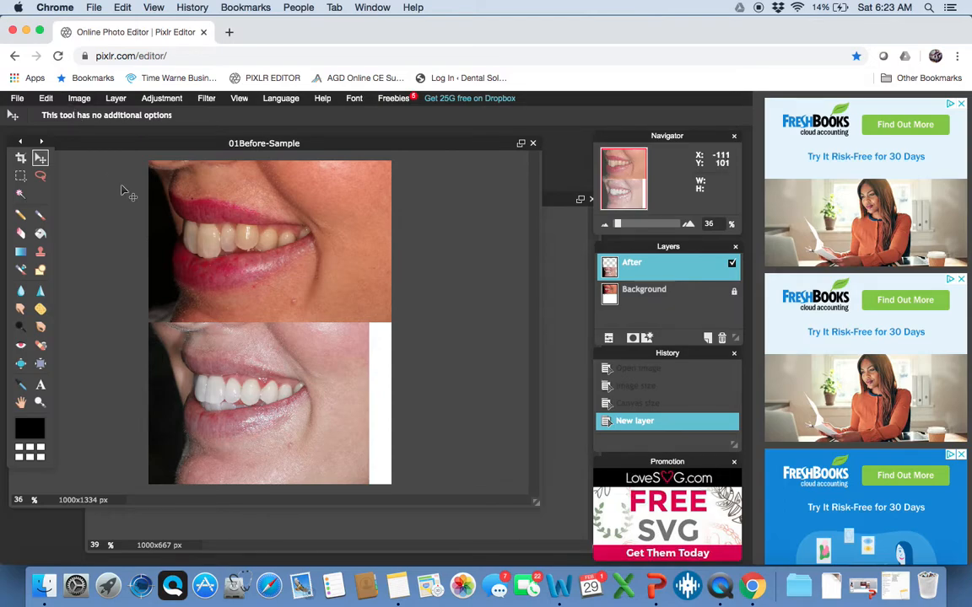
Try enlarging the After photo with Free transform, then discard the change
{"action": "left_click", "coordinate": [51, 99]}
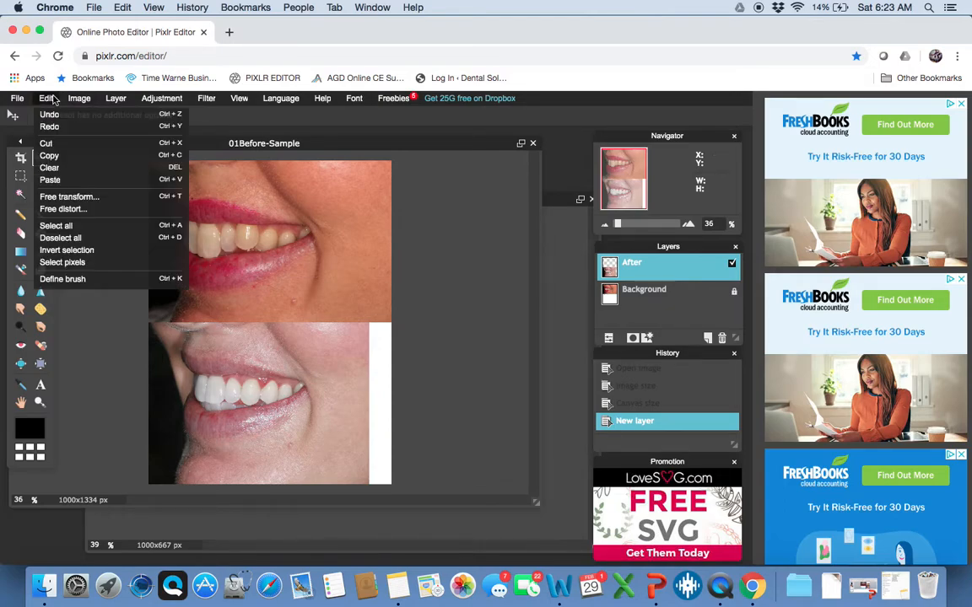
{"action": "left_click", "coordinate": [52, 99]}
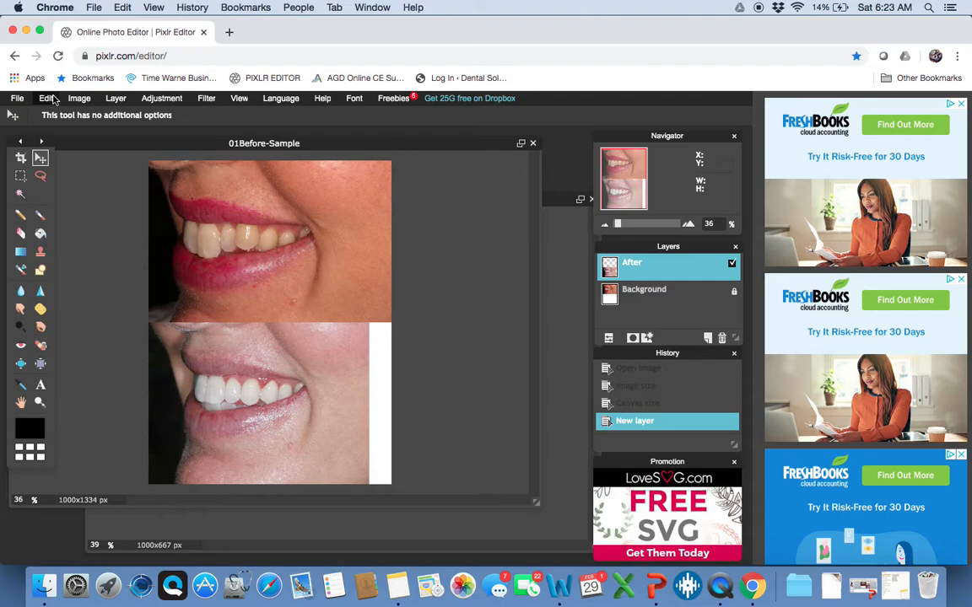
{"action": "left_click", "coordinate": [53, 100]}
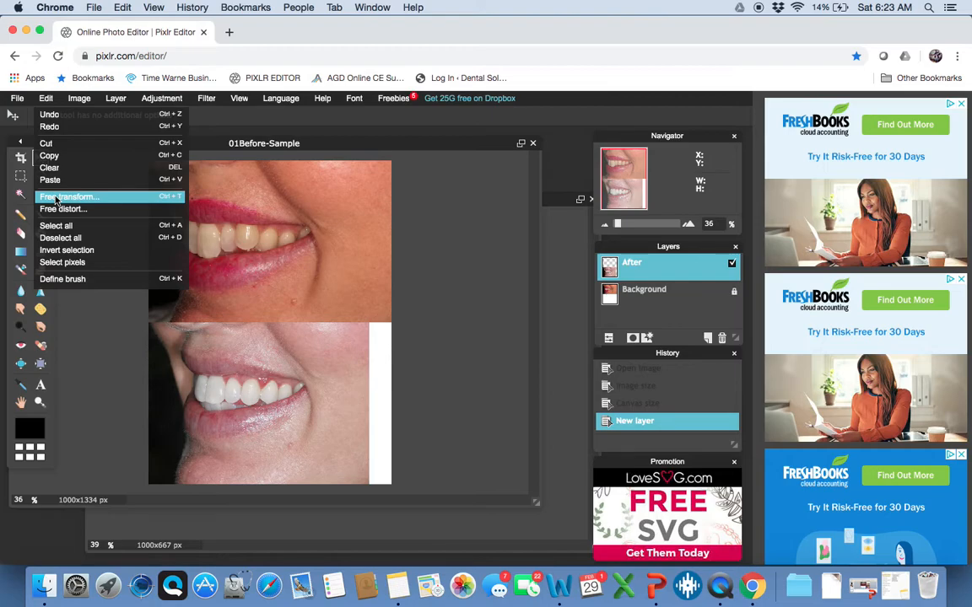
{"action": "left_click", "coordinate": [57, 198]}
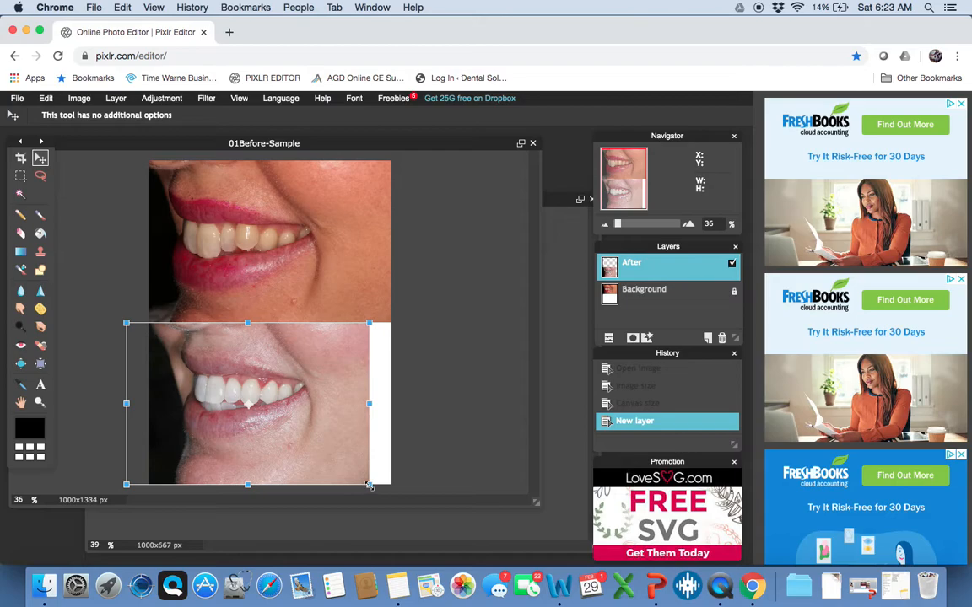
{"action": "left_click_drag", "start_coordinate": [370, 486], "coordinate": [382, 501]}
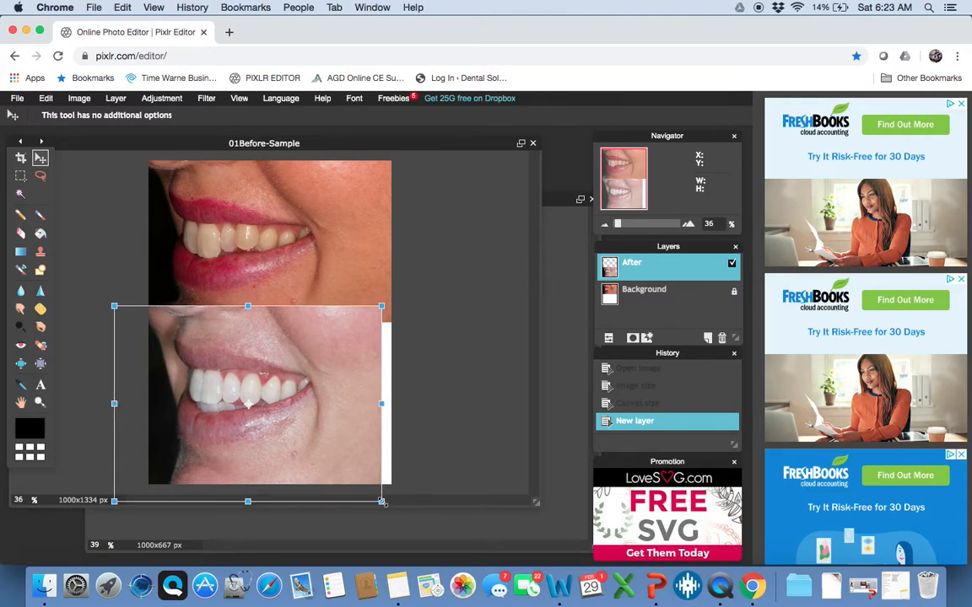
{"action": "left_click_drag", "start_coordinate": [382, 502], "coordinate": [371, 491]}
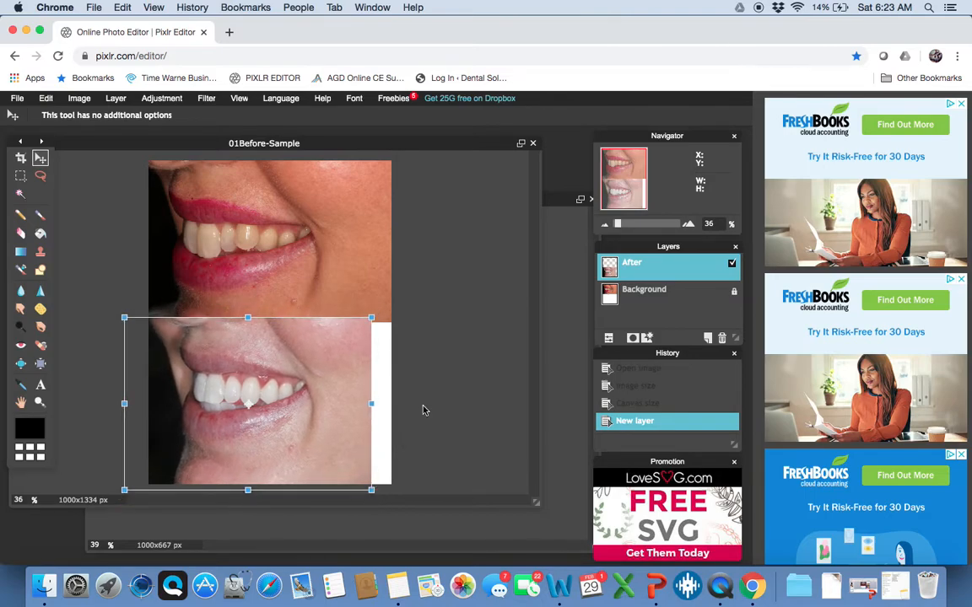
{"action": "left_click", "coordinate": [40, 178]}
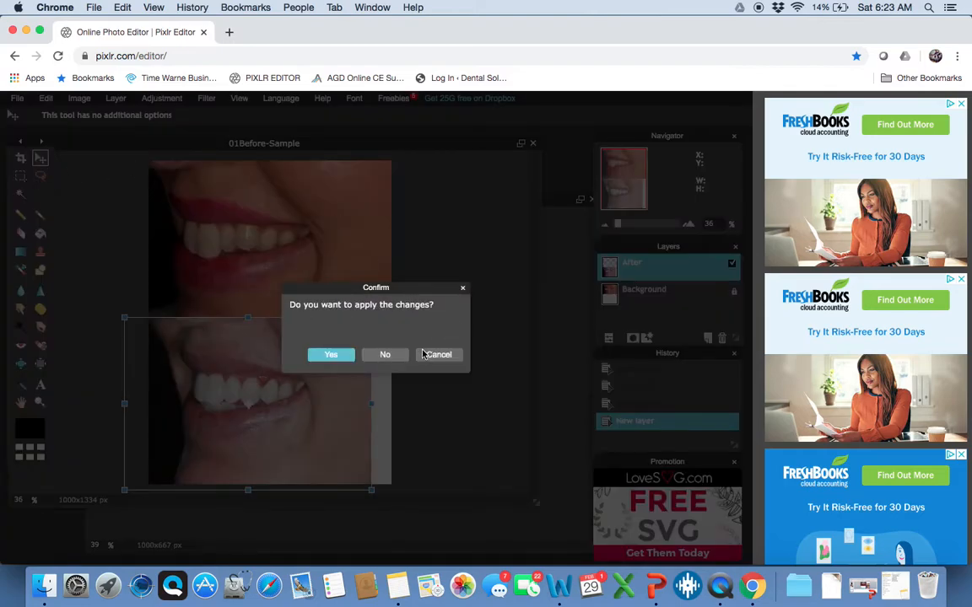
{"action": "left_click", "coordinate": [384, 355]}
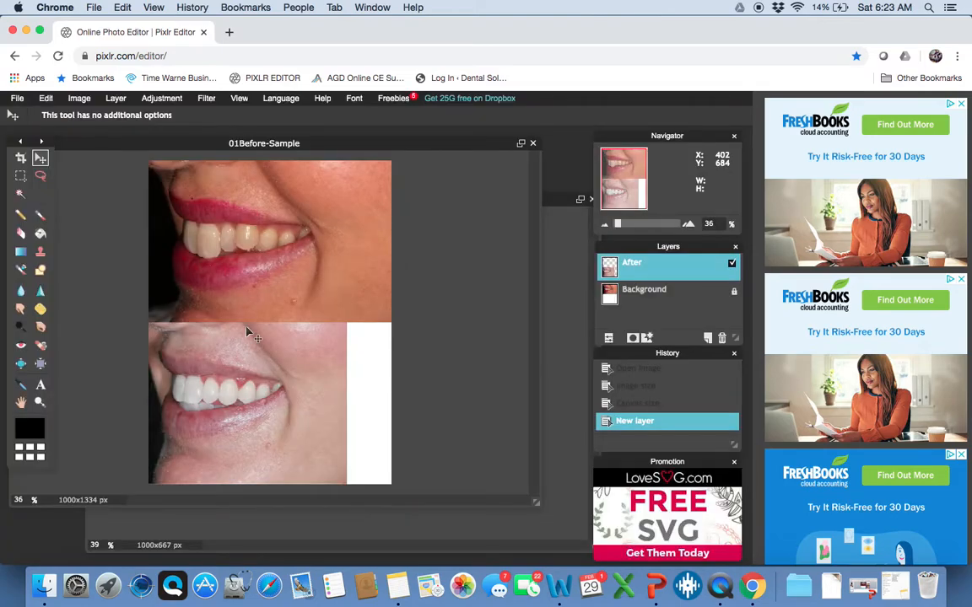
Enlarge the After photo evenly from its centre with Free transform and apply it
{"action": "left_click", "coordinate": [46, 99]}
{"action": "left_click", "coordinate": [49, 197]}
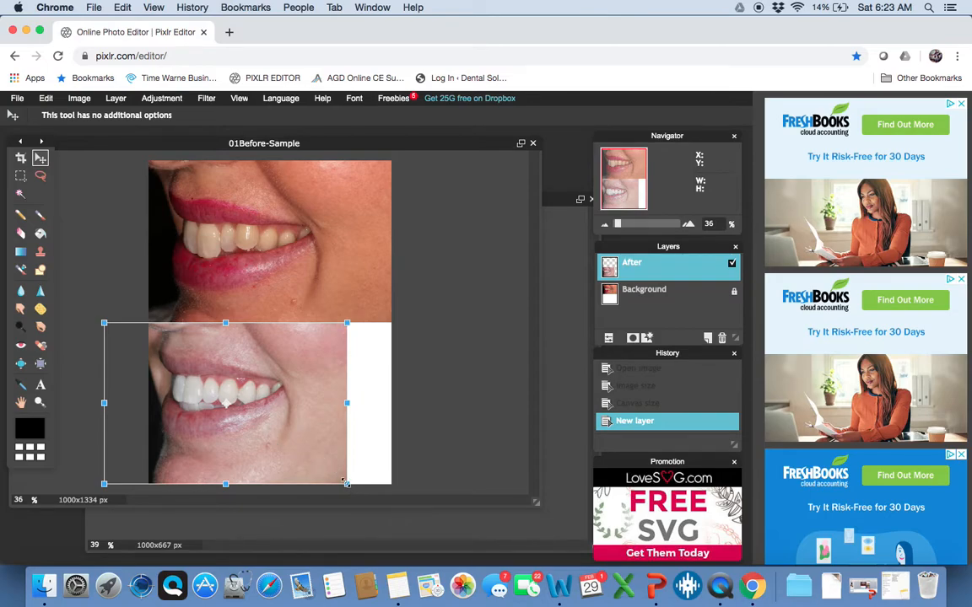
{"action": "left_click_drag", "start_coordinate": [346, 487], "coordinate": [374, 518]}
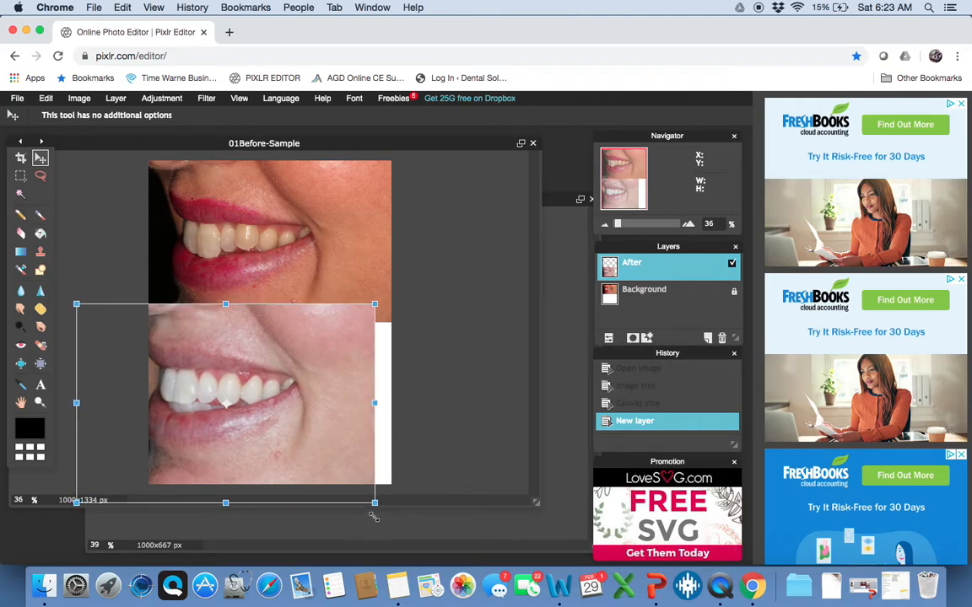
{"action": "left_click", "coordinate": [38, 180]}
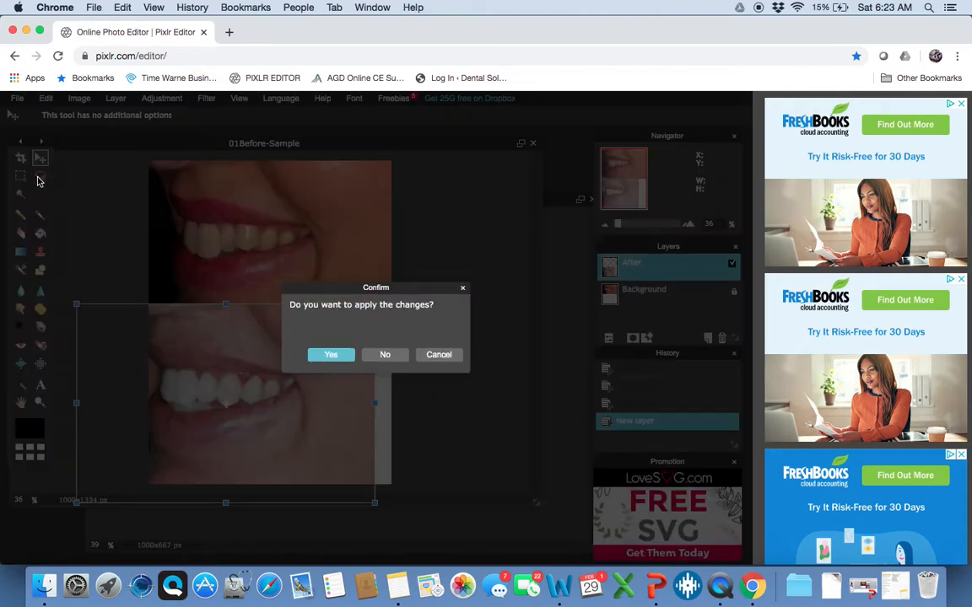
{"action": "left_click", "coordinate": [332, 355]}
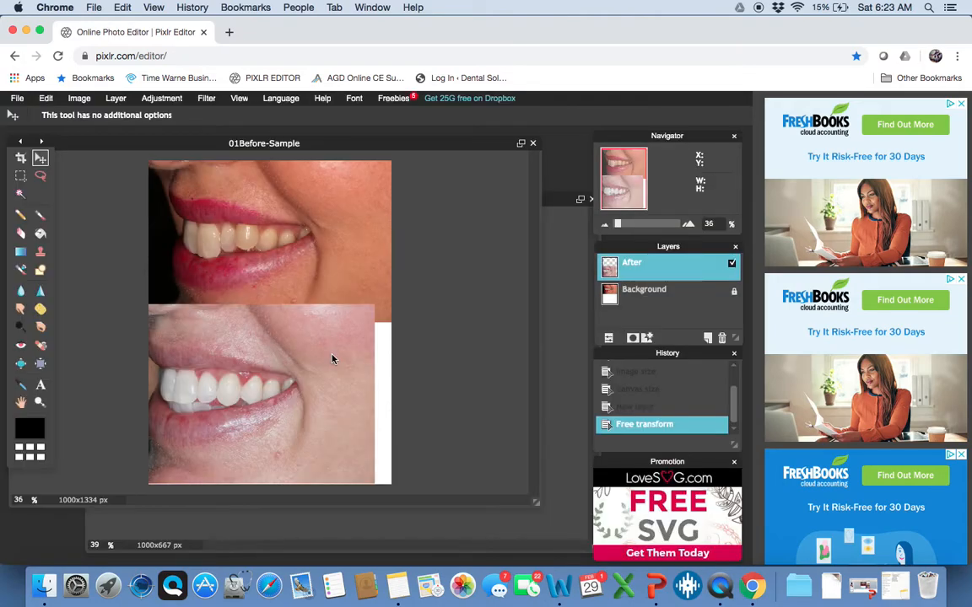
Undo the After photo's transform and moves, then drag it right to close the left gap
{"action": "mouse_move", "coordinate": [285, 396]}
{"action": "left_mouse_down"}
{"action": "mouse_move", "coordinate": [299, 402]}
{"action": "mouse_move", "coordinate": [283, 400]}
{"action": "mouse_move", "coordinate": [299, 403]}
{"action": "mouse_move", "coordinate": [297, 413]}
{"action": "left_mouse_up"}
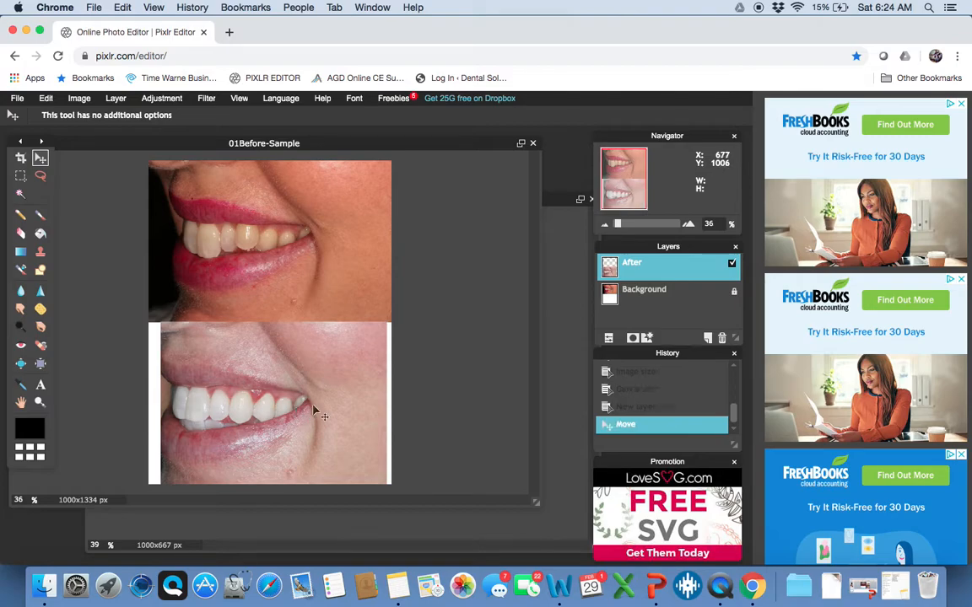
{"action": "key", "text": "Right"}
{"action": "key", "text": "Right"}
{"action": "key", "text": "Right"}
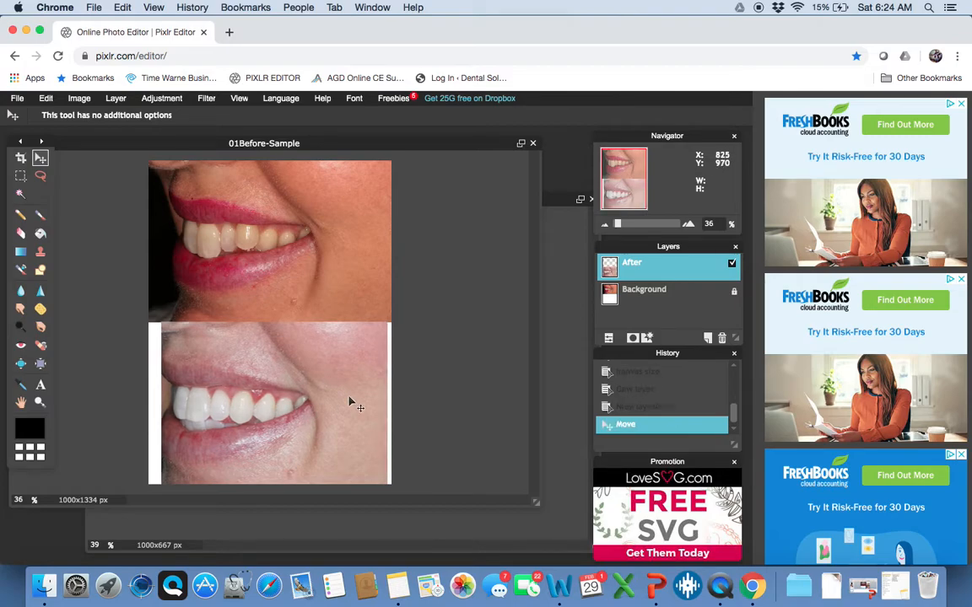
{"action": "key", "text": "Right"}
{"action": "key", "text": "Right"}
{"action": "key", "text": "Right"}
{"action": "key", "text": "Right"}
{"action": "key", "text": "Right"}
{"action": "key", "text": "Right"}
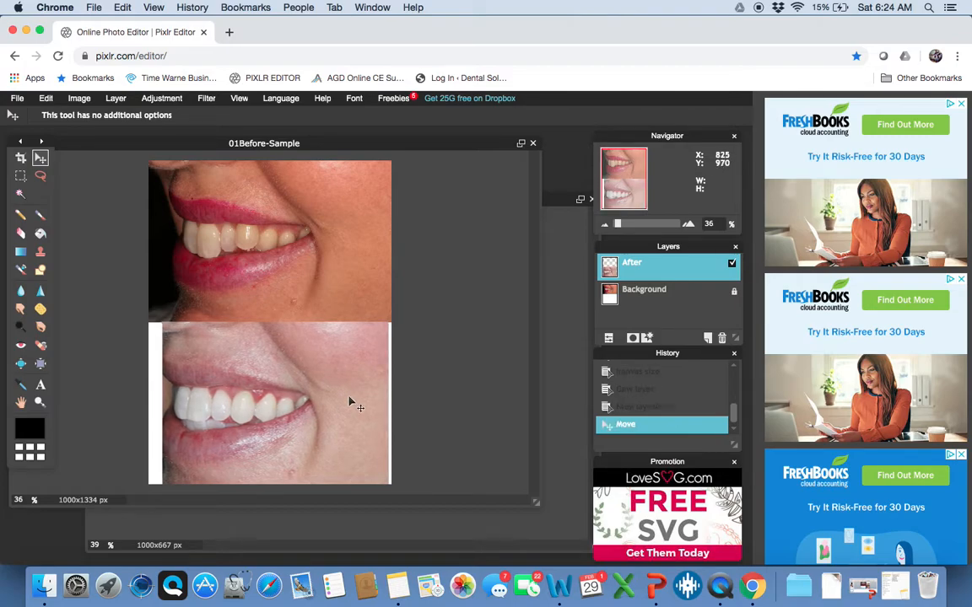
{"action": "key", "text": "Right"}
{"action": "key", "text": "Right"}
{"action": "key", "text": "Right"}
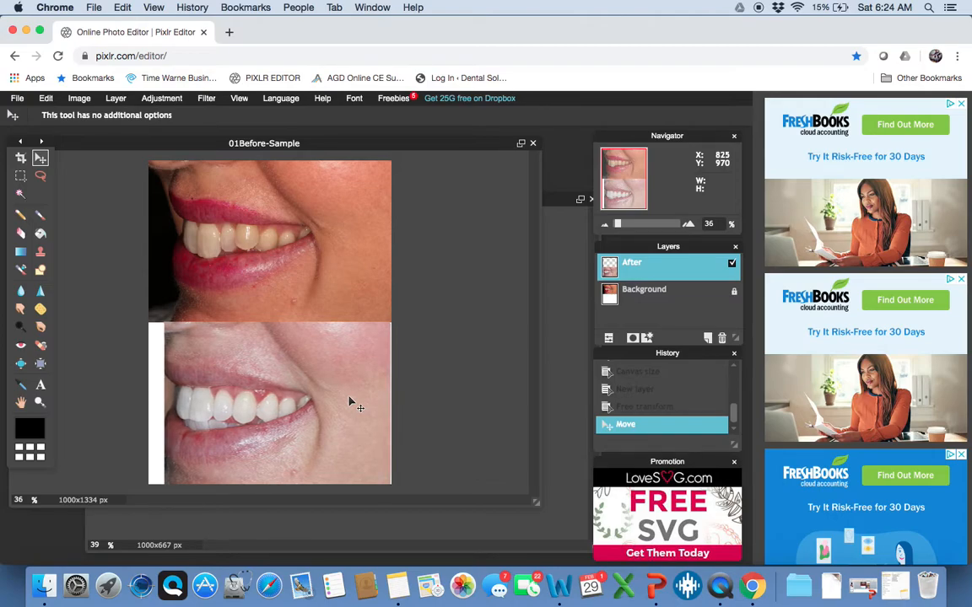
{"action": "key", "text": "Right"}
{"action": "key", "text": "ctrl+z"}
{"action": "key", "text": "ctrl+z"}
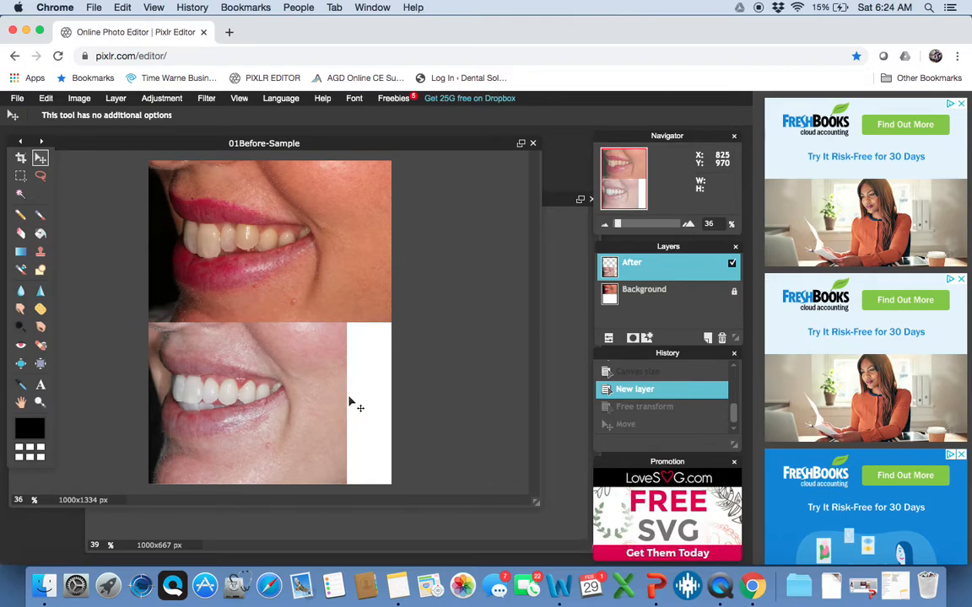
{"action": "left_click_drag", "start_coordinate": [242, 406], "coordinate": [266, 405]}
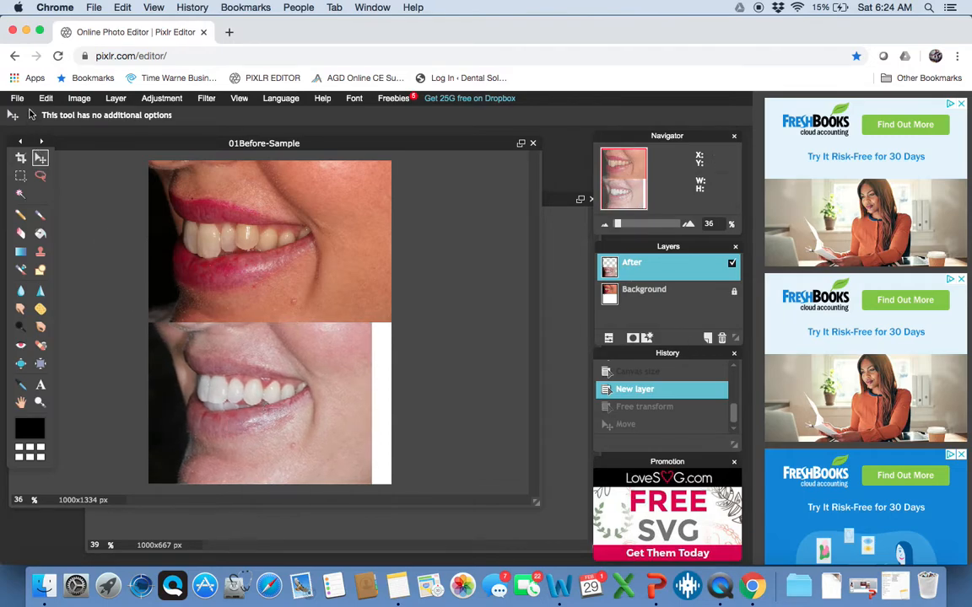
Scale up the After photo from its bottom-right corner, shift it slightly down, and apply
{"action": "left_click", "coordinate": [46, 98]}
{"action": "left_click", "coordinate": [52, 195]}
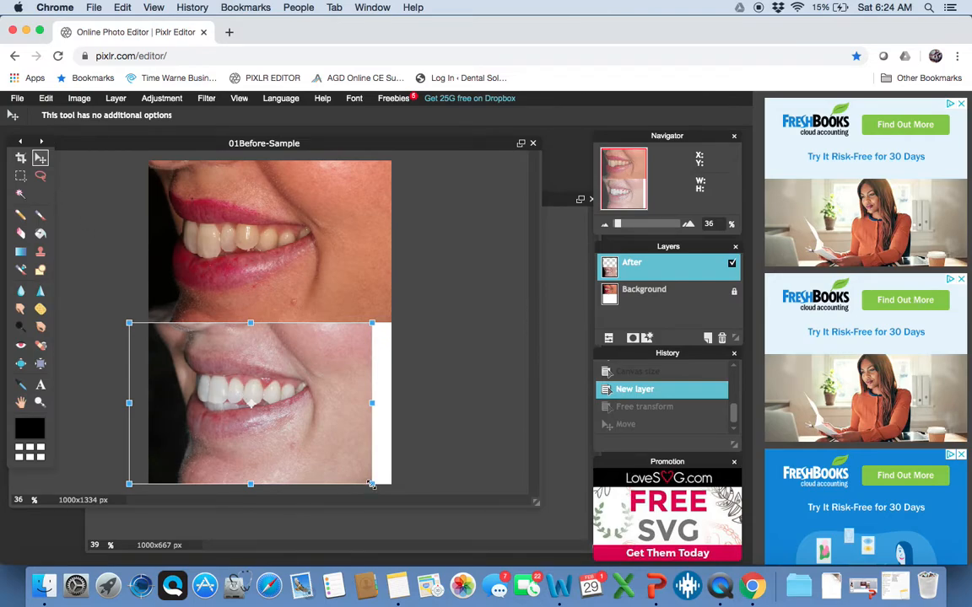
{"action": "left_click_drag", "start_coordinate": [372, 485], "coordinate": [384, 503]}
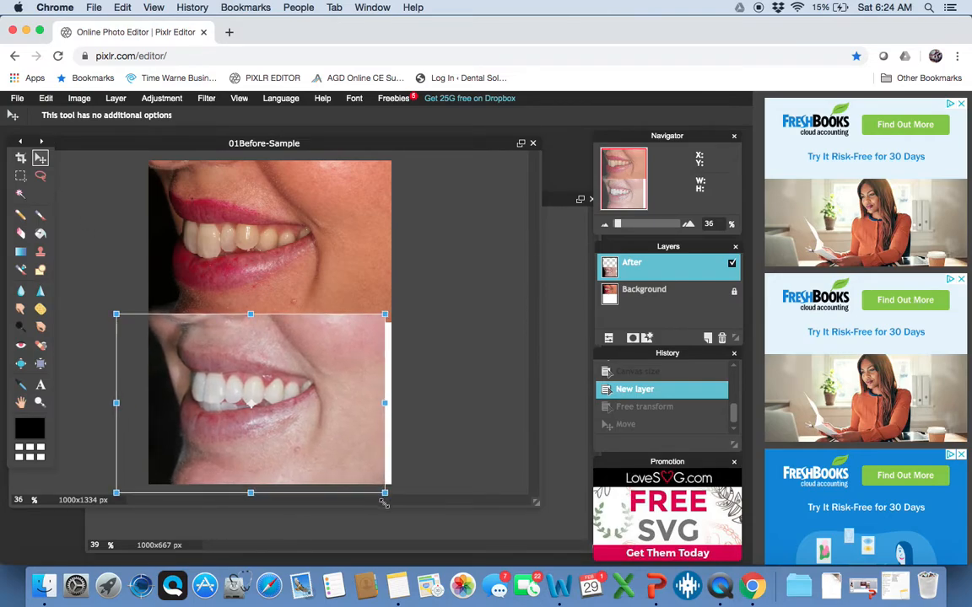
{"action": "left_click_drag", "start_coordinate": [345, 440], "coordinate": [350, 448]}
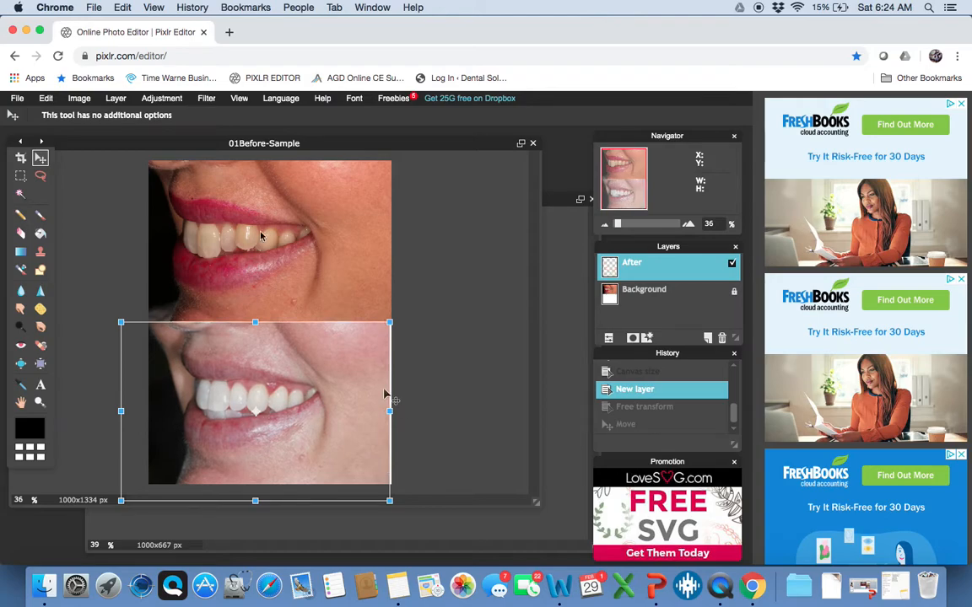
{"action": "left_click", "coordinate": [40, 178]}
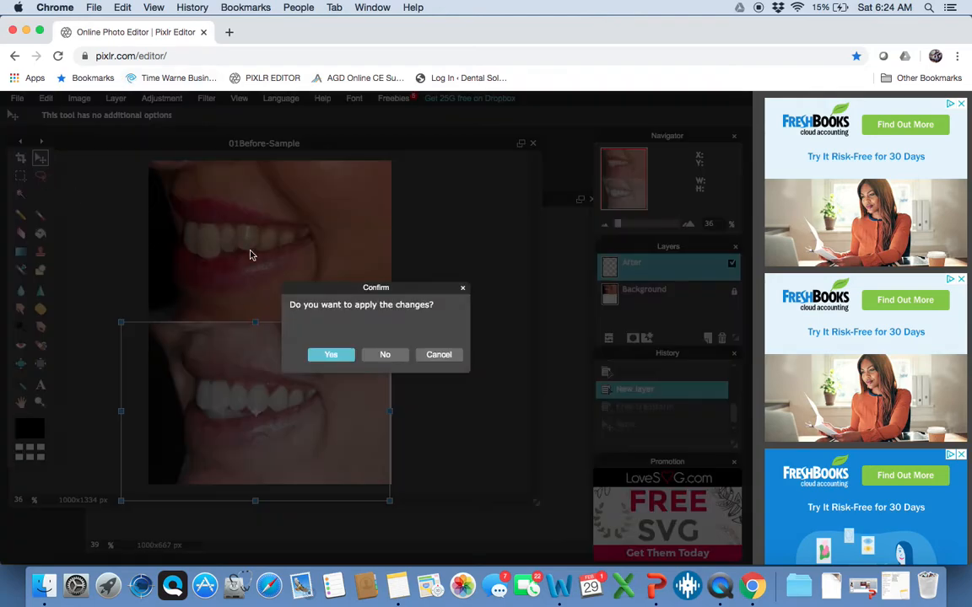
{"action": "left_click", "coordinate": [329, 354]}
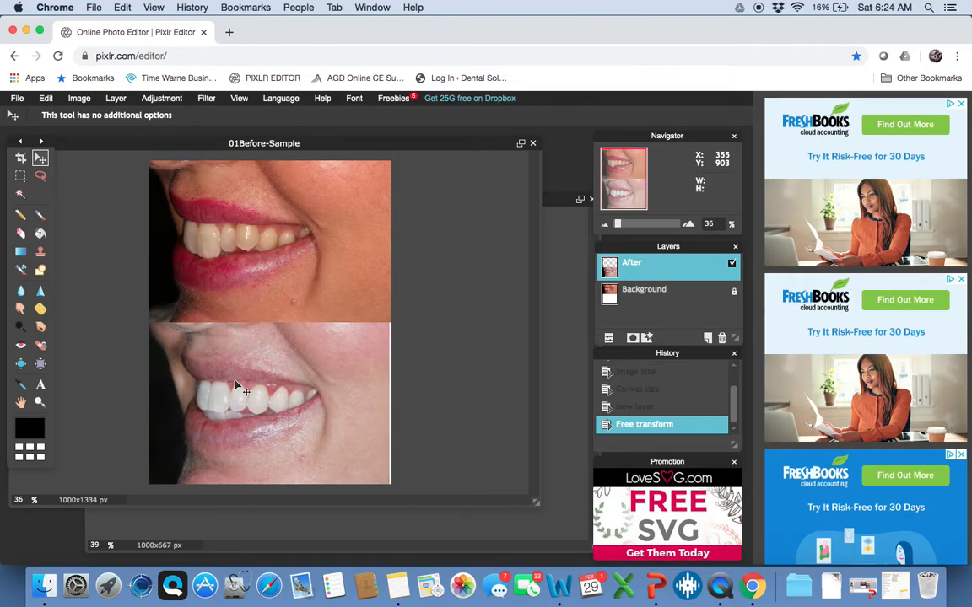
Crop the image to 989×1333 px, excluding the white strip at the right
{"action": "left_click", "coordinate": [21, 158]}
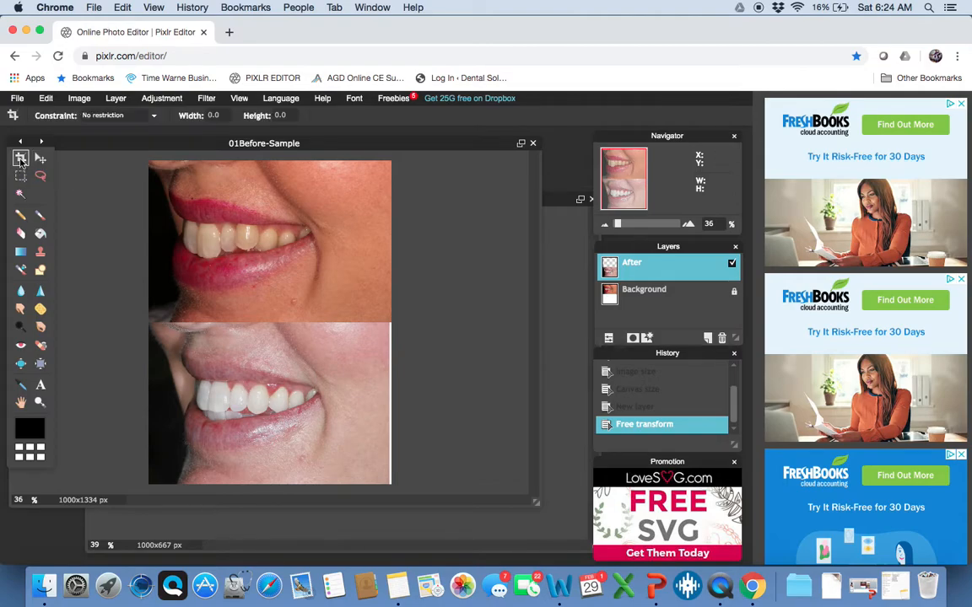
{"action": "left_click_drag", "start_coordinate": [150, 161], "coordinate": [388, 498]}
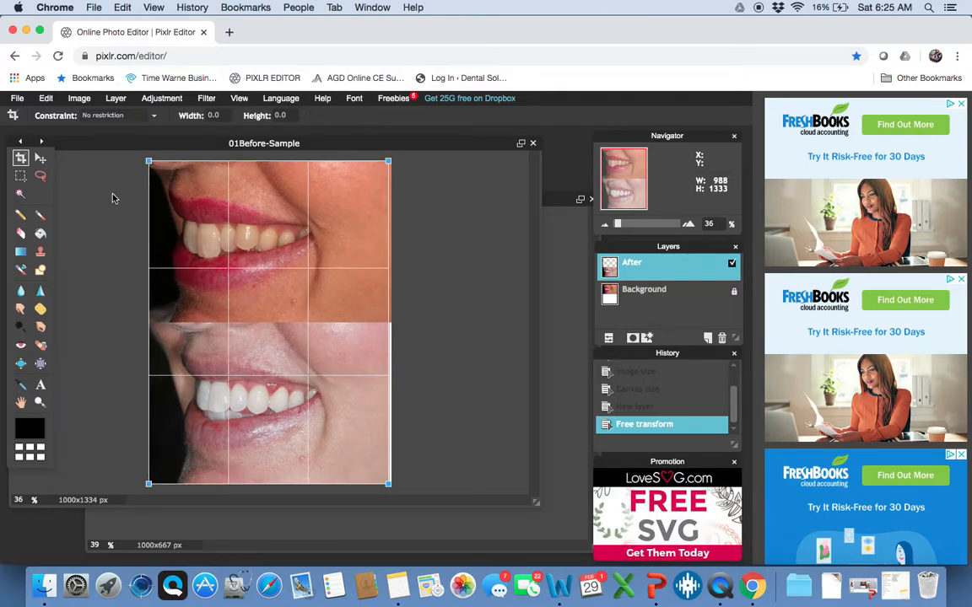
{"action": "left_click", "coordinate": [42, 159]}
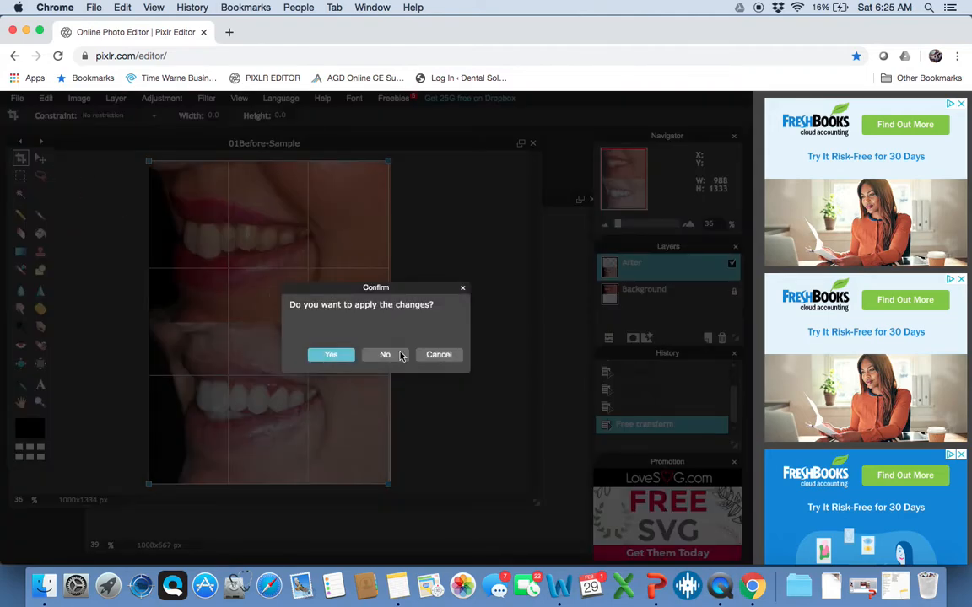
{"action": "left_click", "coordinate": [330, 355]}
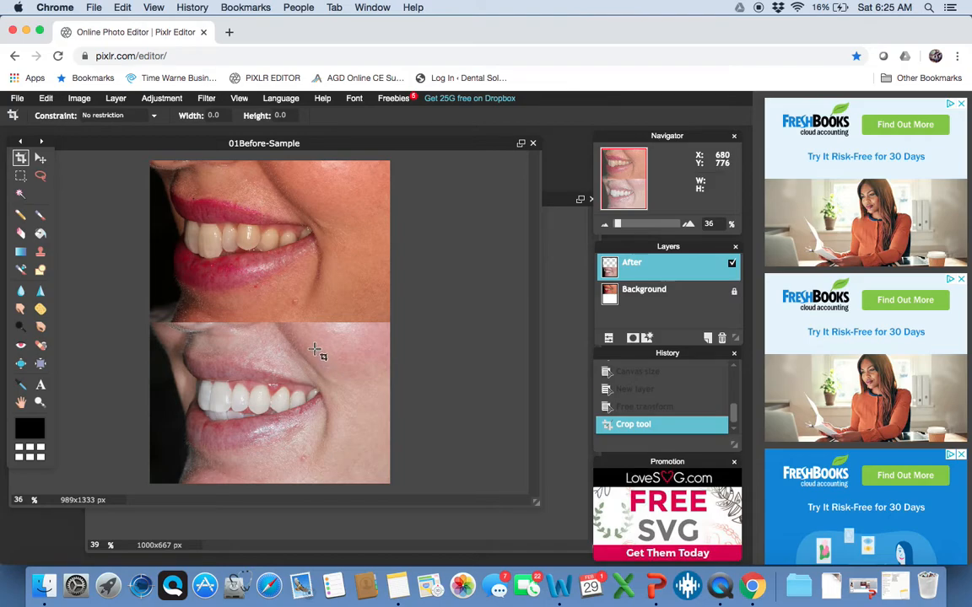
Add a new layer and select a thin rectangular strip along the photos' seam
{"action": "left_click", "coordinate": [21, 175]}
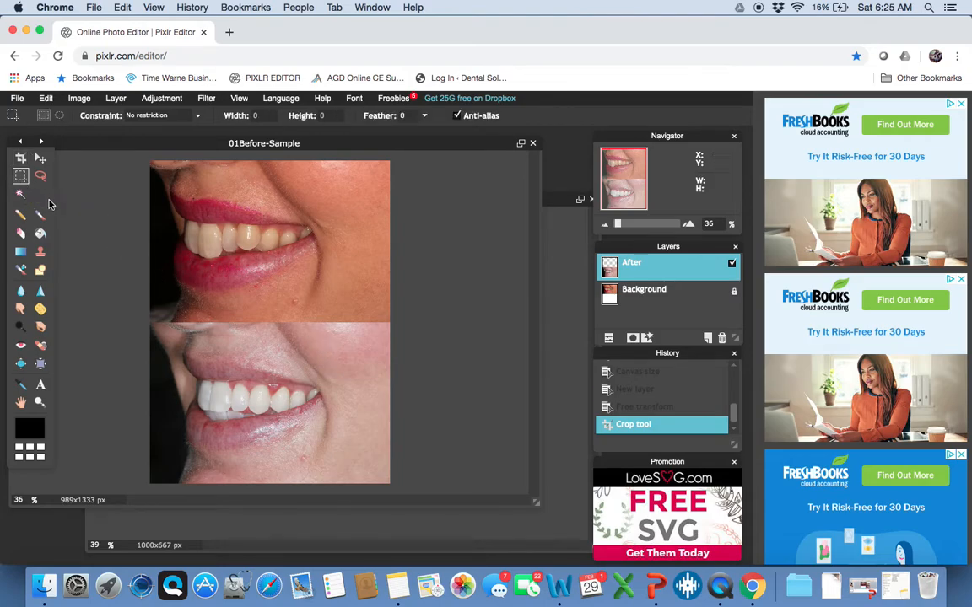
{"action": "scroll", "coordinate": [156, 287], "scroll_direction": "up", "scroll_amount": 1}
{"action": "scroll", "coordinate": [156, 289], "scroll_direction": "up", "scroll_amount": 5}
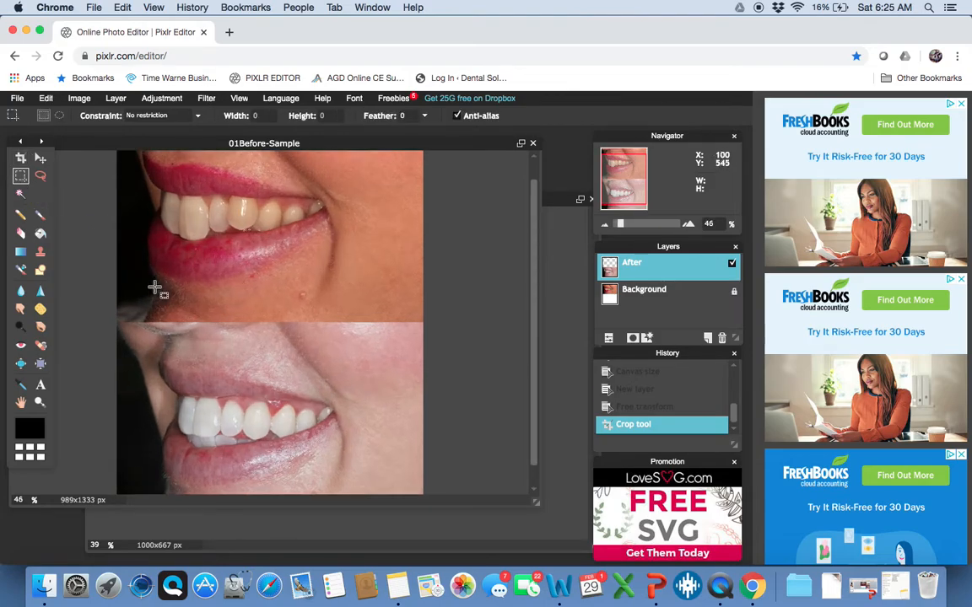
{"action": "scroll", "coordinate": [166, 252], "scroll_direction": "down", "scroll_amount": 1}
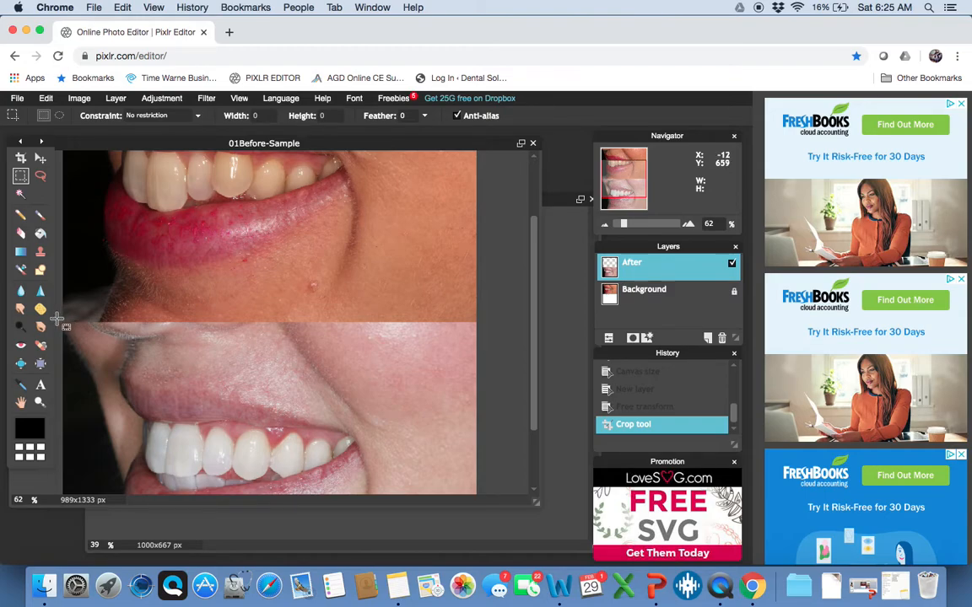
{"action": "left_click", "coordinate": [707, 338]}
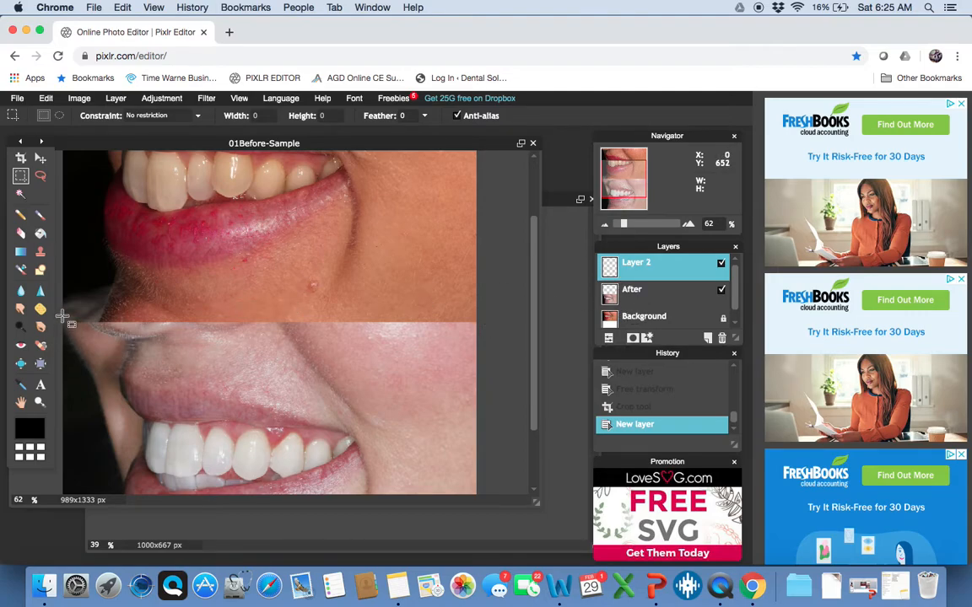
{"action": "left_click_drag", "start_coordinate": [72, 319], "coordinate": [480, 326]}
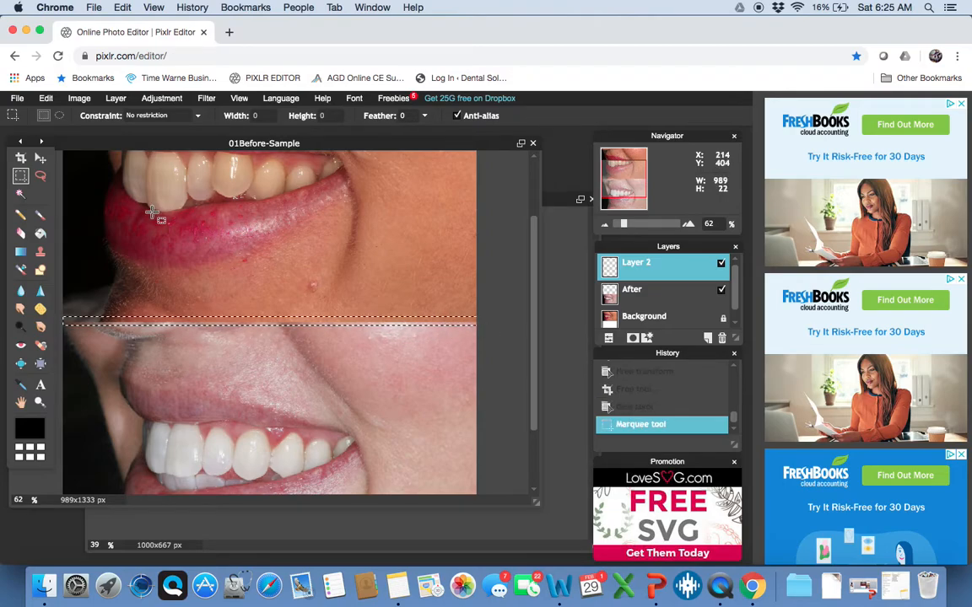
Fill the seam selection with white using the Paint bucket, then deselect
{"action": "left_click", "coordinate": [41, 234]}
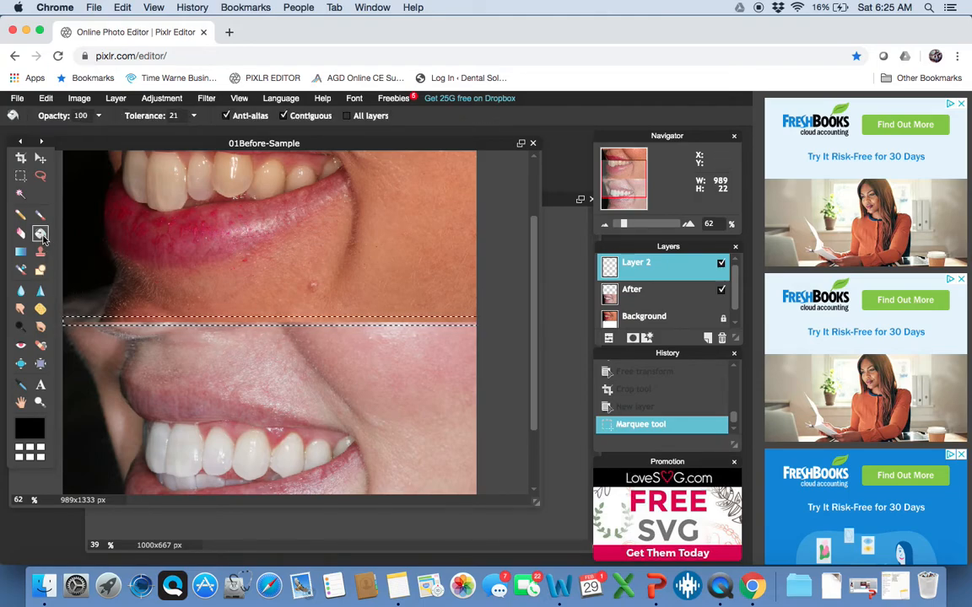
{"action": "left_click", "coordinate": [30, 428]}
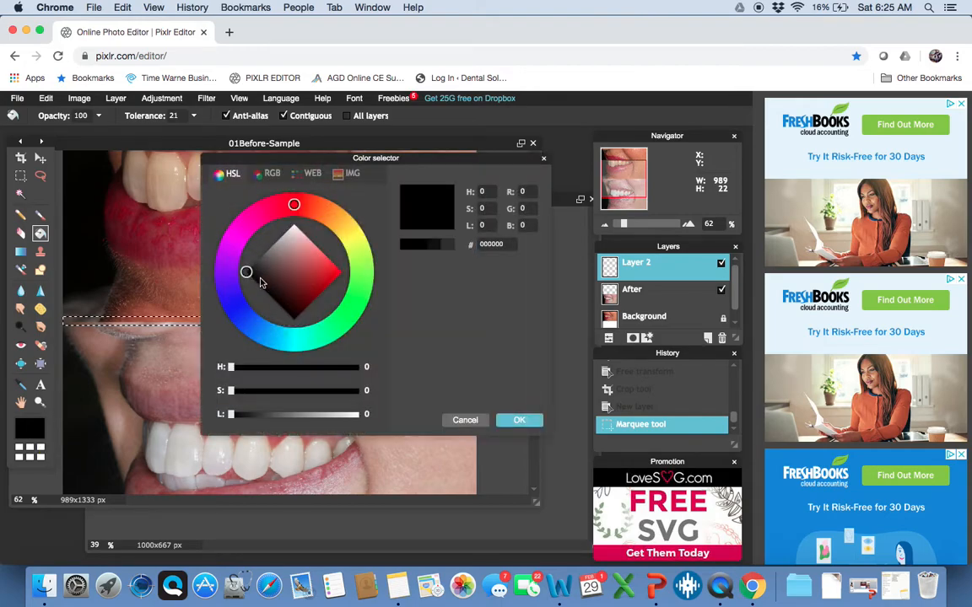
{"action": "left_click_drag", "start_coordinate": [246, 272], "coordinate": [308, 195]}
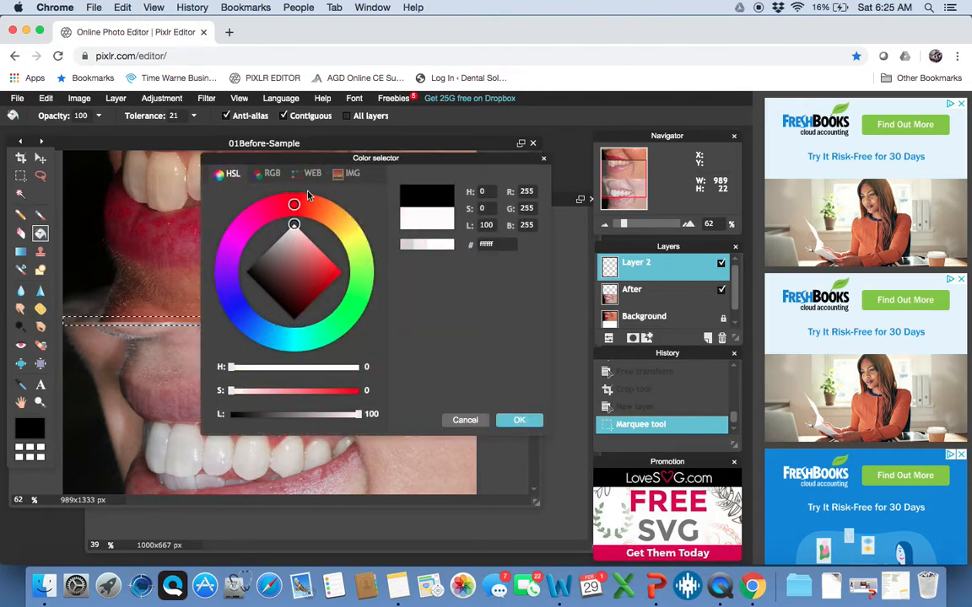
{"action": "left_click", "coordinate": [514, 421]}
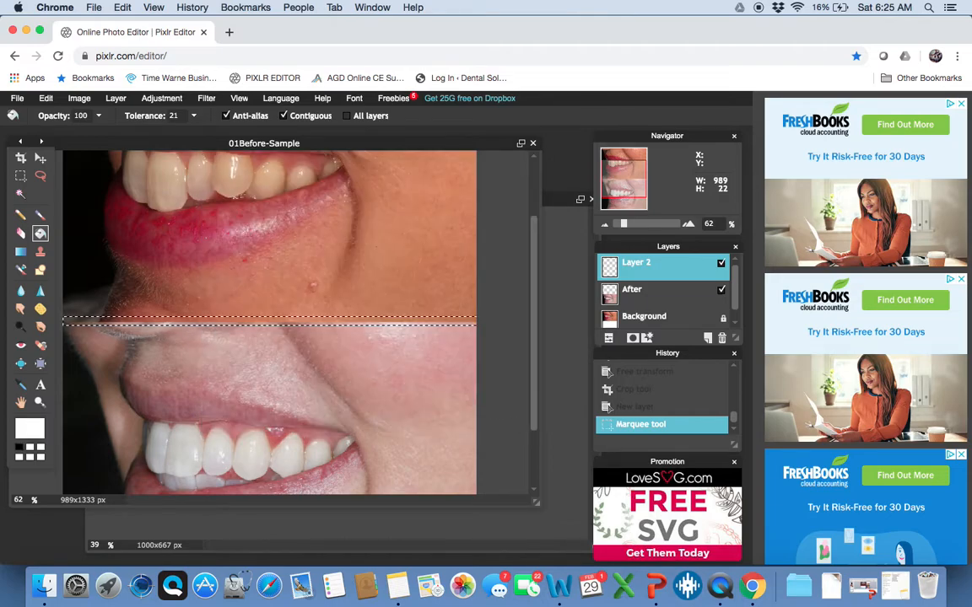
{"action": "left_click", "coordinate": [271, 315]}
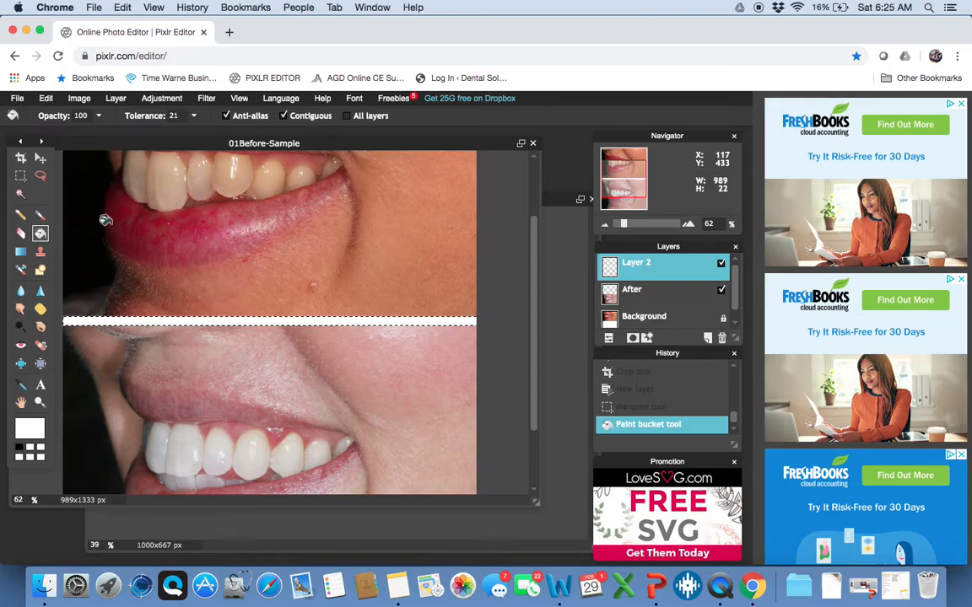
{"action": "left_click", "coordinate": [21, 175]}
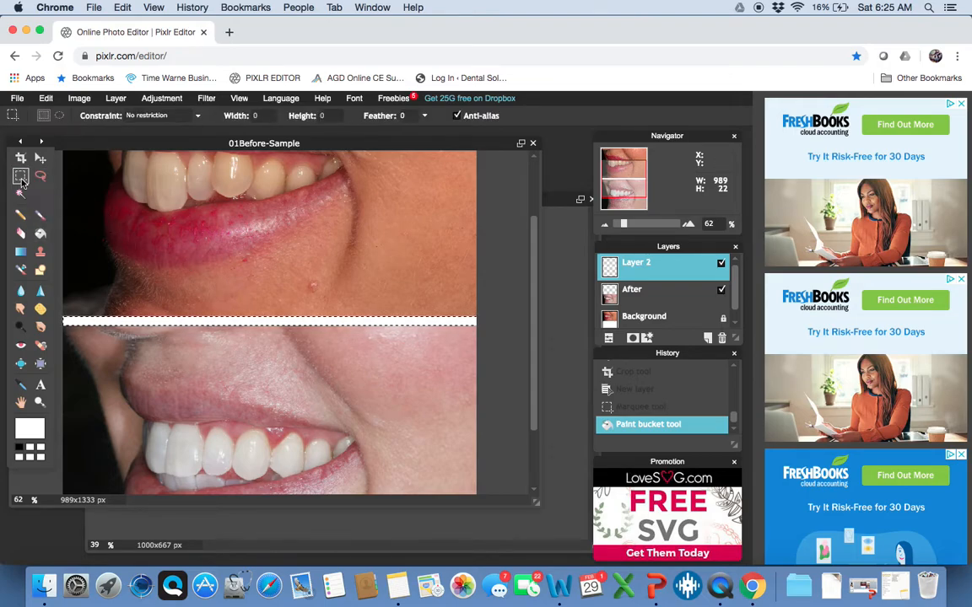
{"action": "left_click", "coordinate": [102, 217]}
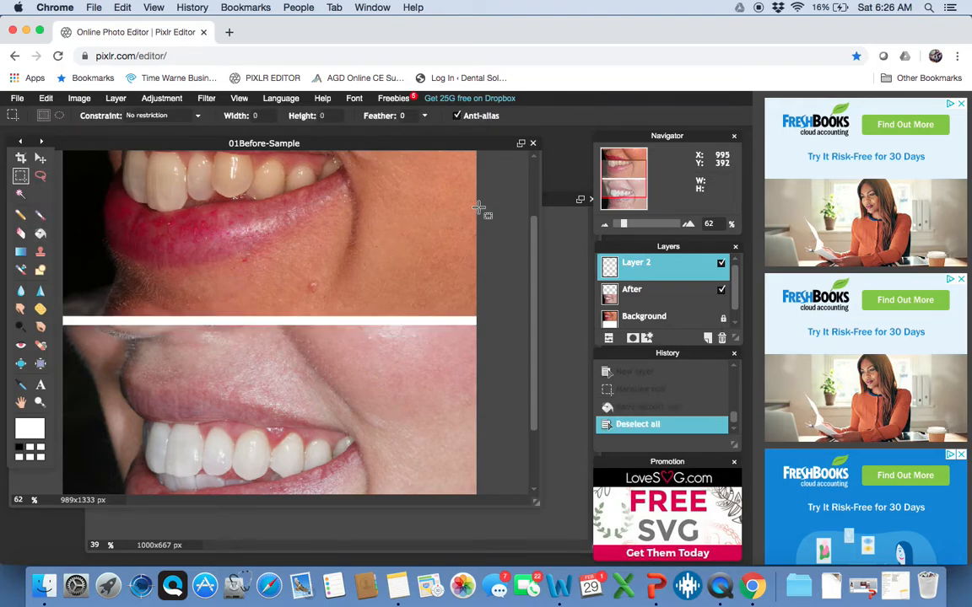
Free-transform the white band on Layer 2 shorter, slimming it to a thin seam line
{"action": "scroll", "coordinate": [430, 242], "scroll_direction": "down", "scroll_amount": 1}
{"action": "scroll", "coordinate": [430, 242], "scroll_direction": "down", "scroll_amount": 6}
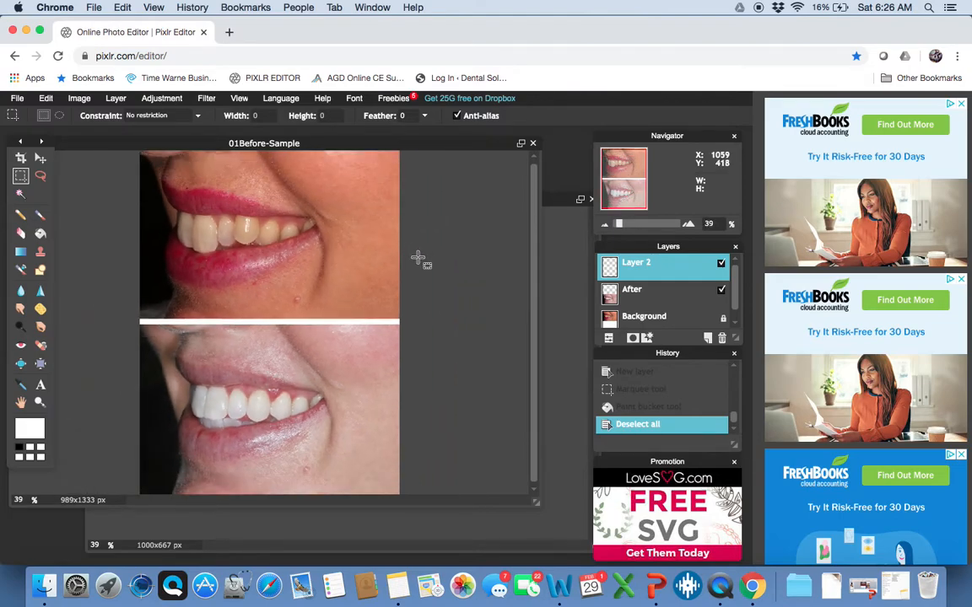
{"action": "scroll", "coordinate": [416, 259], "scroll_direction": "up", "scroll_amount": 6}
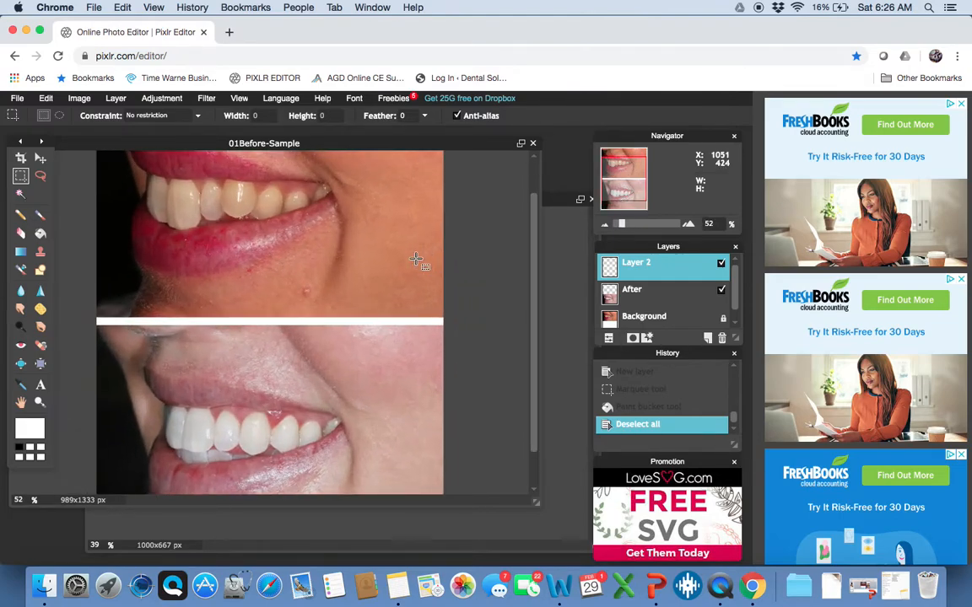
{"action": "scroll", "coordinate": [416, 259], "scroll_direction": "down", "scroll_amount": 8}
{"action": "scroll", "coordinate": [416, 259], "scroll_direction": "up", "scroll_amount": 6}
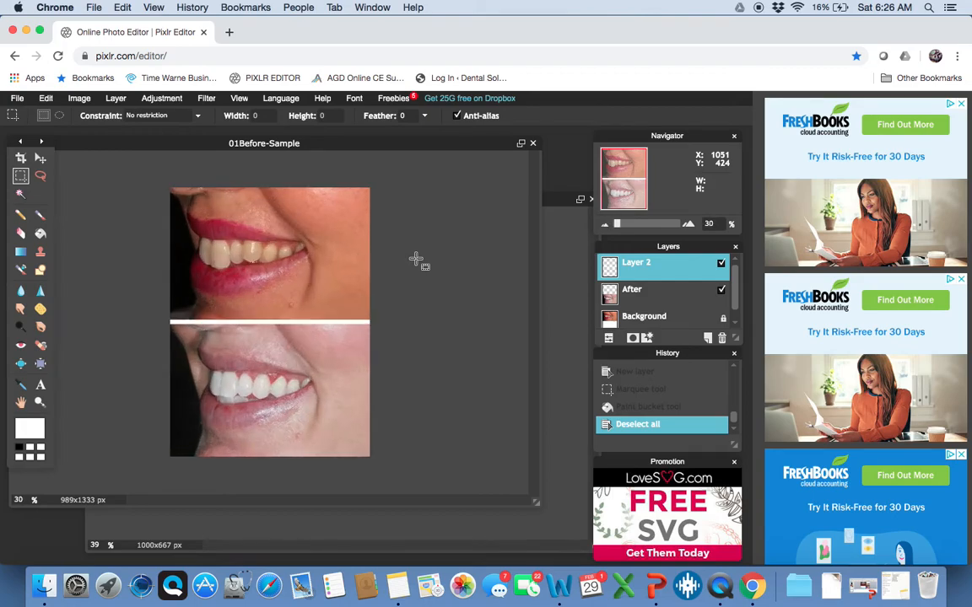
{"action": "scroll", "coordinate": [416, 259], "scroll_direction": "up", "scroll_amount": 1}
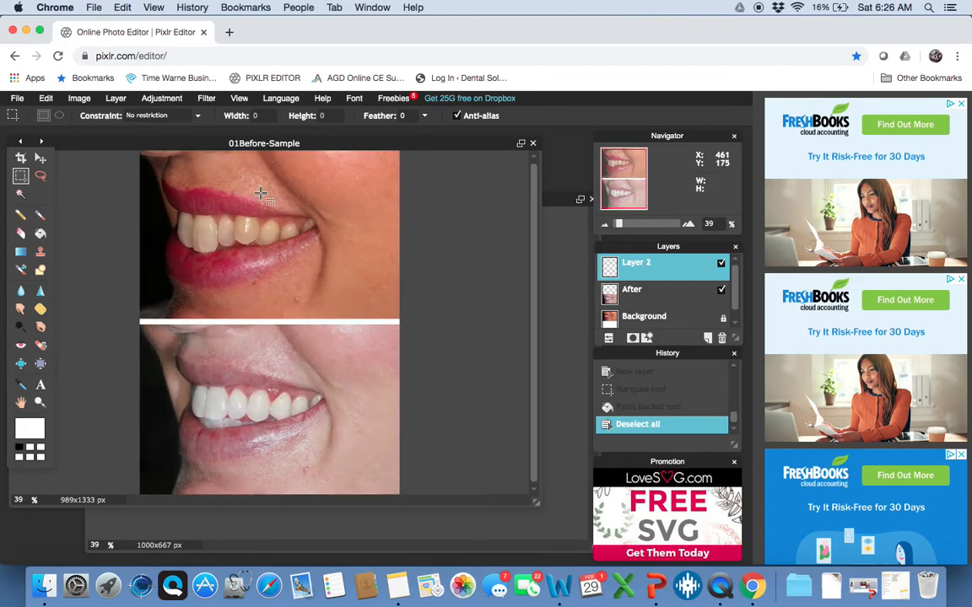
{"action": "left_click", "coordinate": [46, 98]}
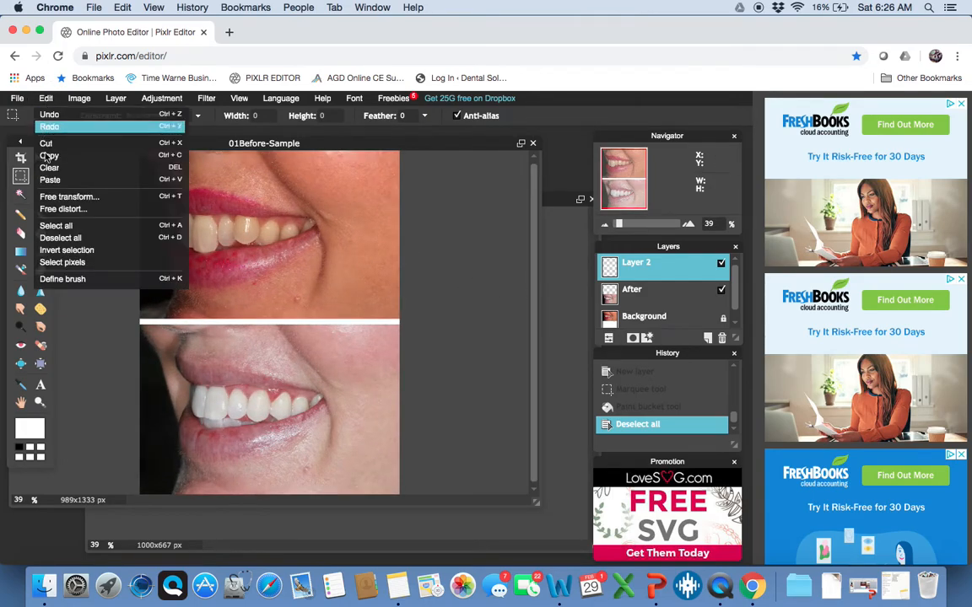
{"action": "left_click", "coordinate": [55, 196]}
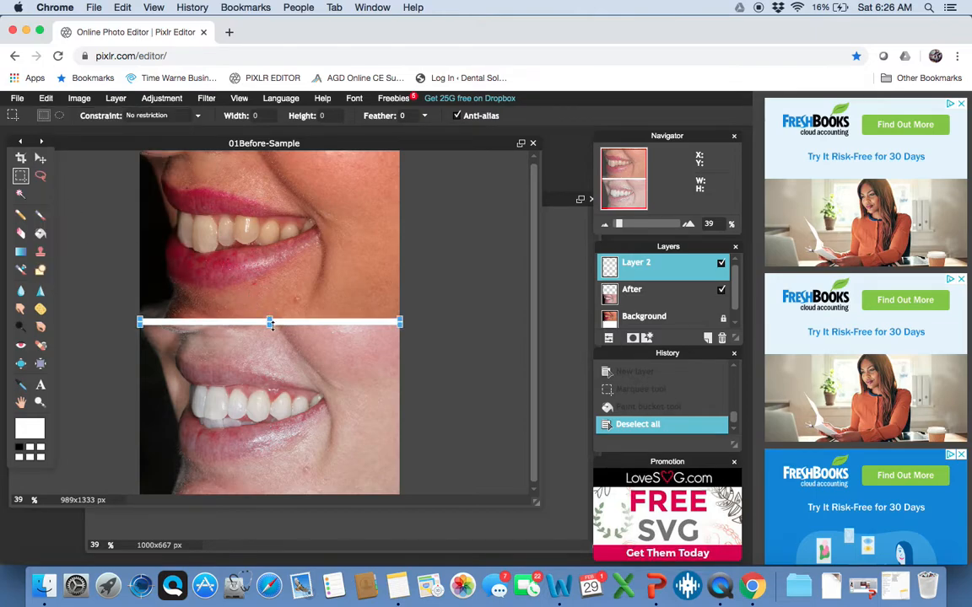
{"action": "left_click_drag", "start_coordinate": [269, 327], "coordinate": [268, 323]}
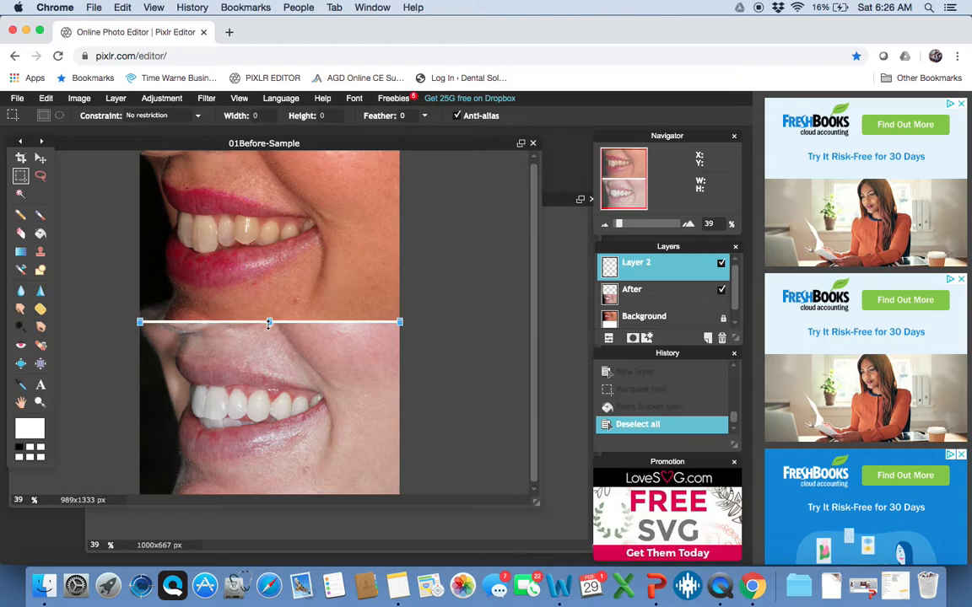
{"action": "left_click", "coordinate": [39, 160]}
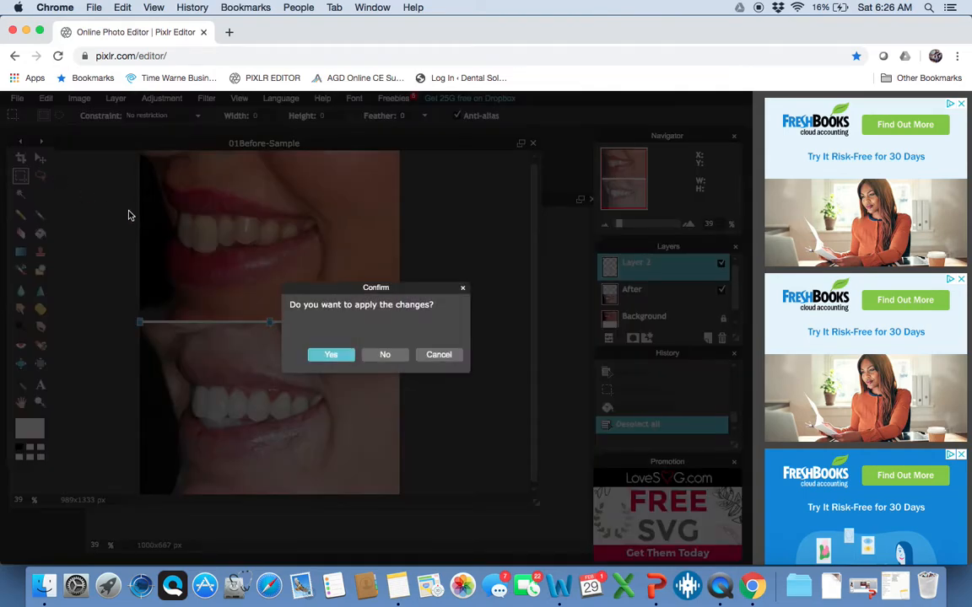
{"action": "left_click", "coordinate": [332, 355]}
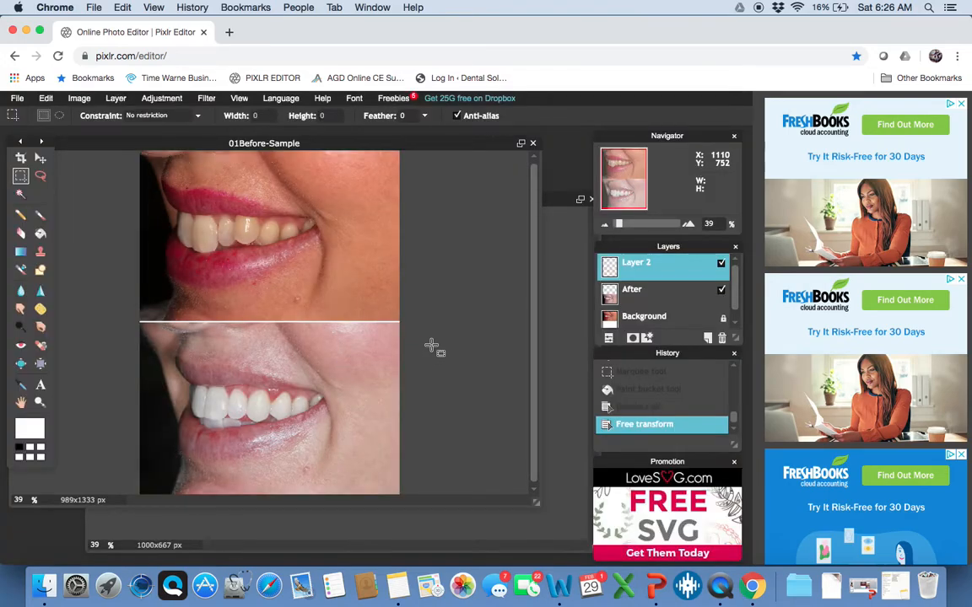
{"action": "scroll", "coordinate": [475, 333], "scroll_direction": "down", "scroll_amount": 1}
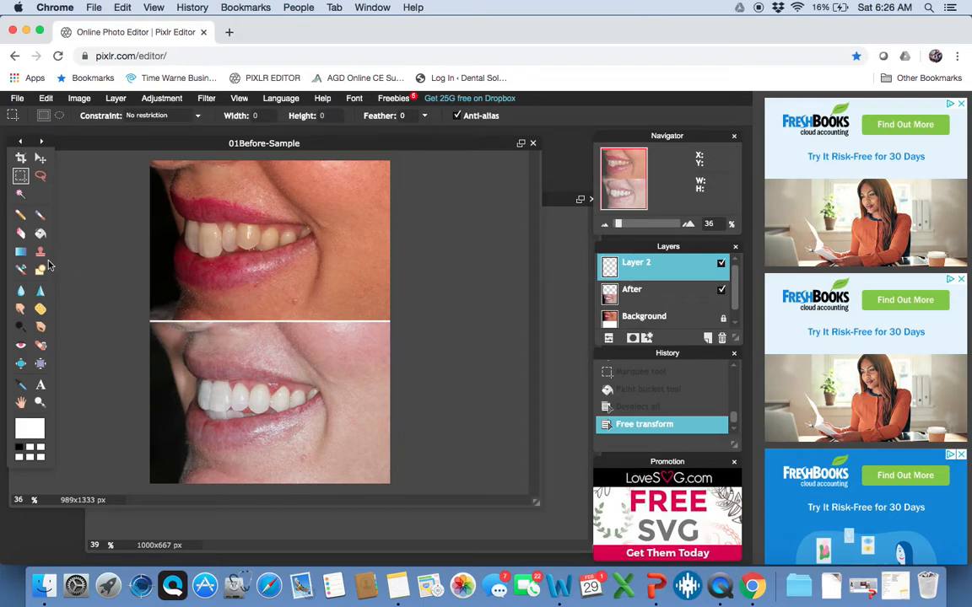
Add a white Verdana size-45 text layer with the dentist's name and DDS on the before photo
{"action": "left_click", "coordinate": [40, 387]}
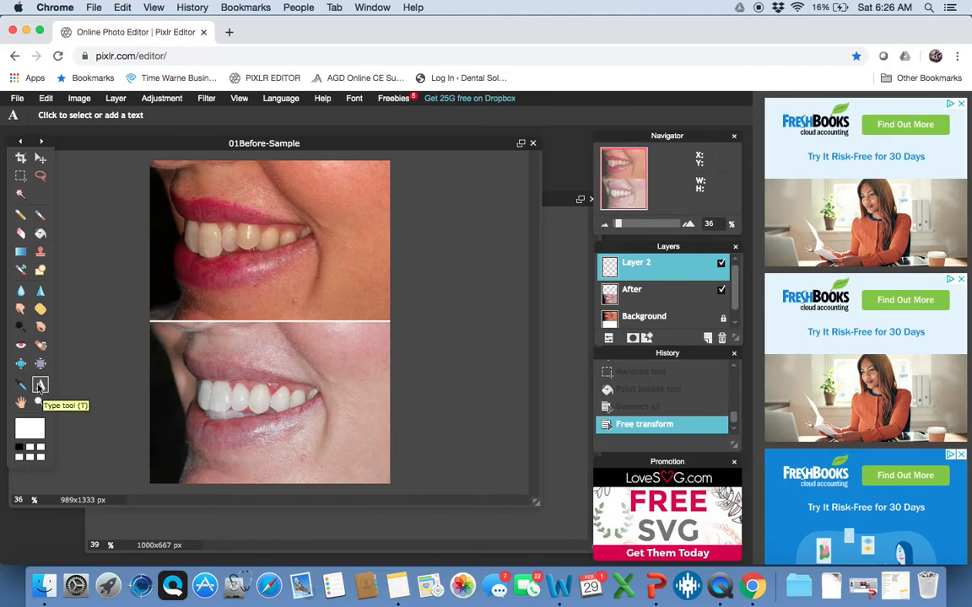
{"action": "left_click", "coordinate": [251, 304]}
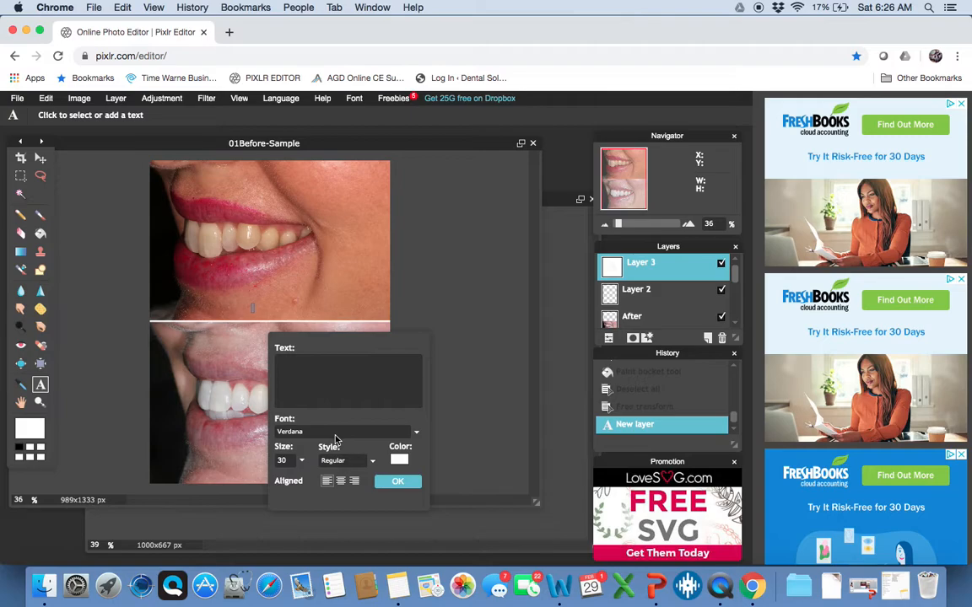
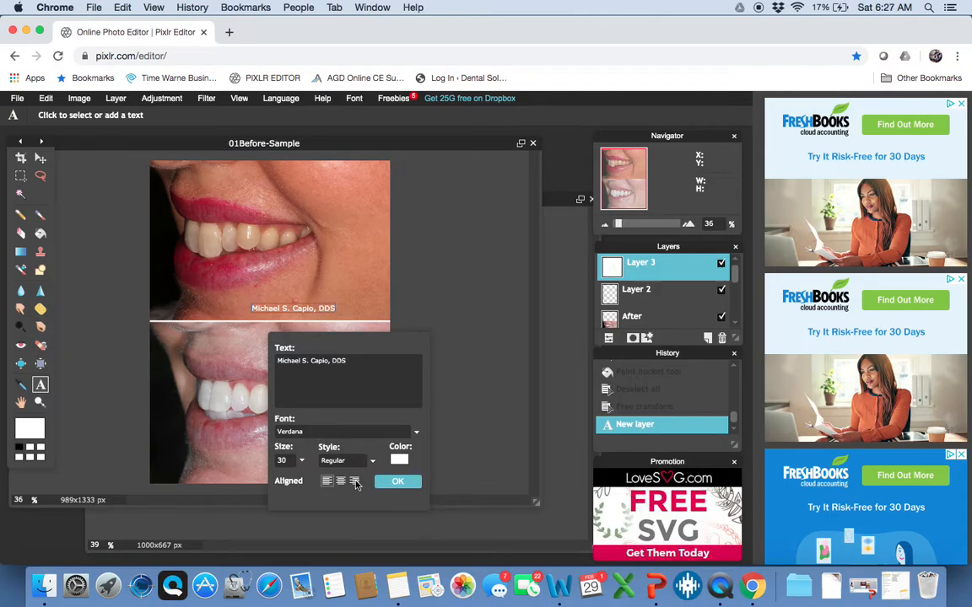
{"action": "left_click", "coordinate": [302, 461]}
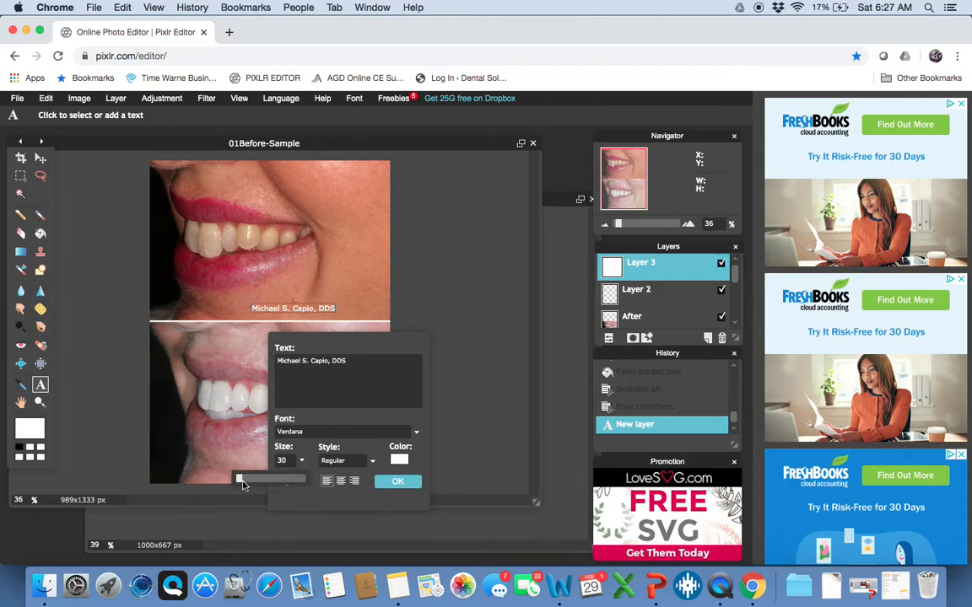
{"action": "left_click_drag", "start_coordinate": [241, 482], "coordinate": [239, 484]}
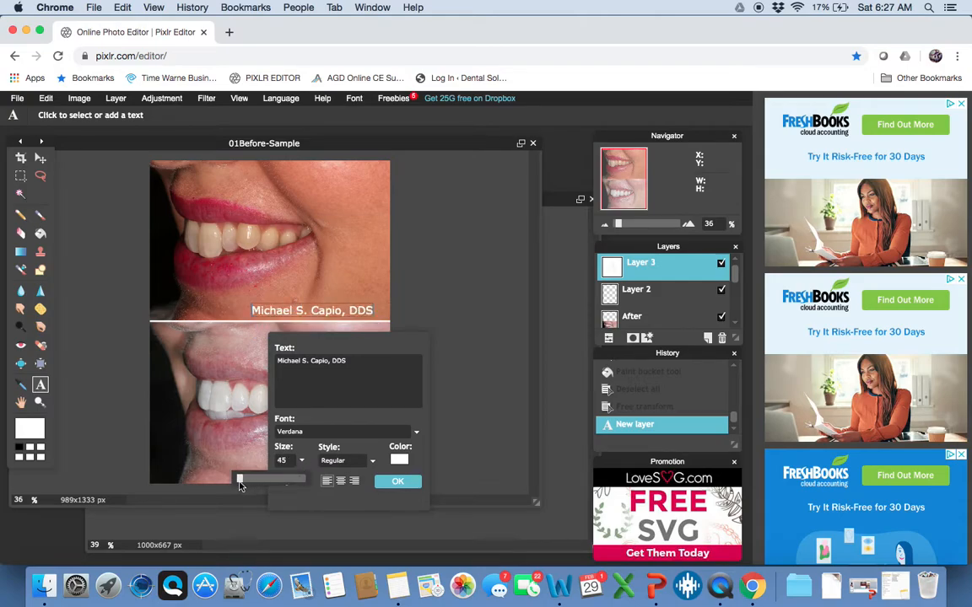
{"action": "left_click", "coordinate": [387, 482]}
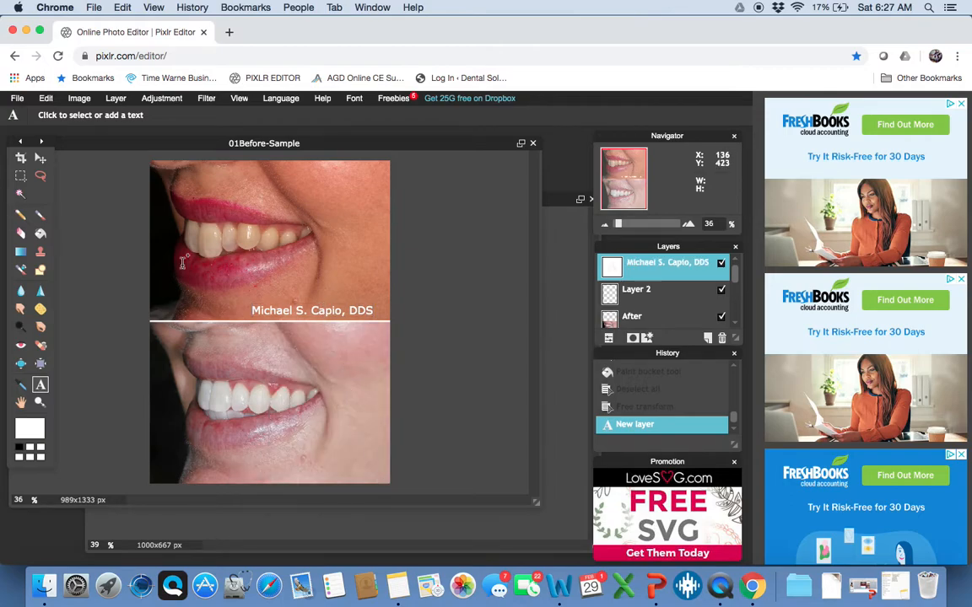
{"action": "left_click", "coordinate": [40, 158]}
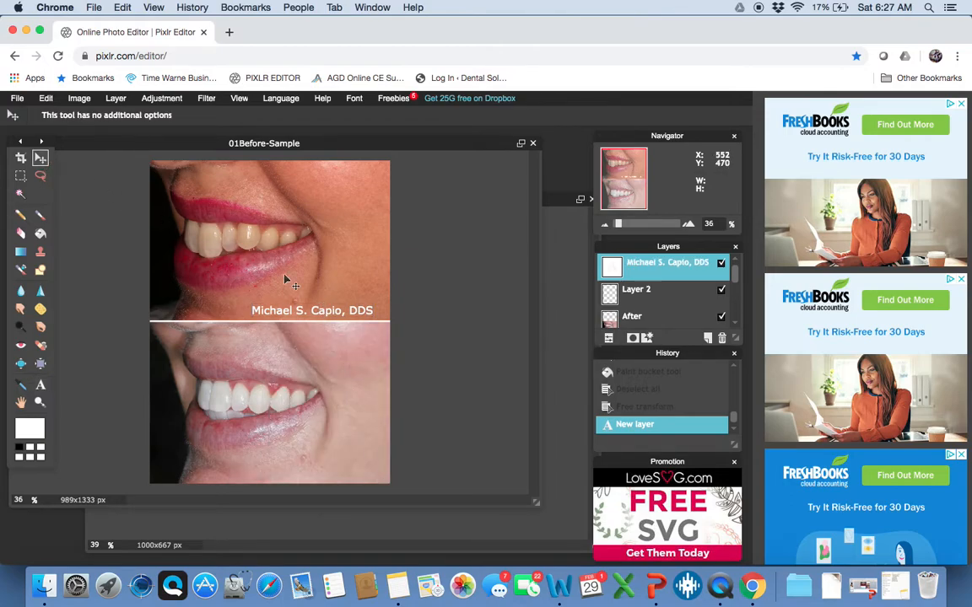
Shift the caption slightly right, then drag it up near the dividing line
{"action": "left_click_drag", "start_coordinate": [320, 311], "coordinate": [335, 476]}
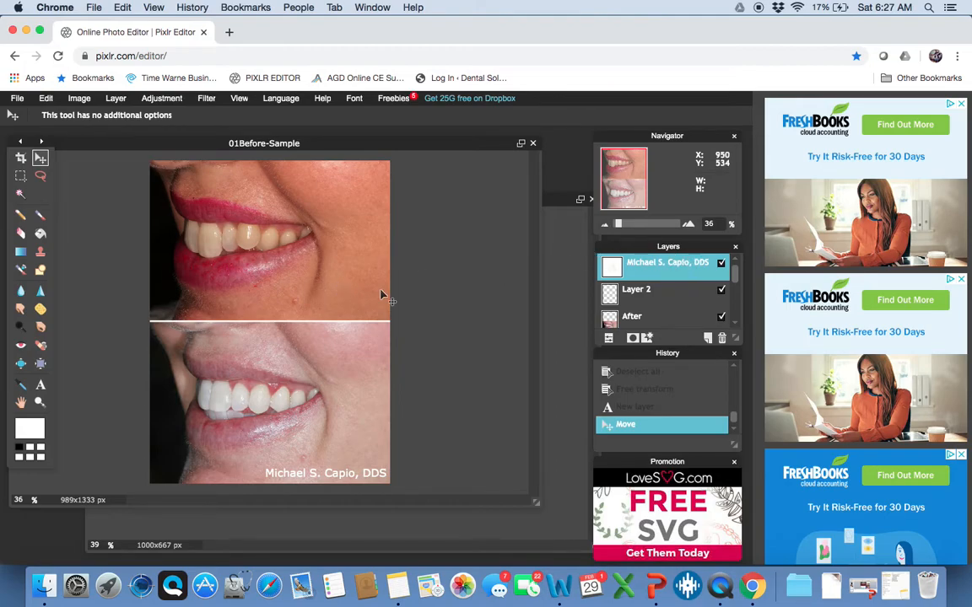
{"action": "left_click", "coordinate": [722, 264]}
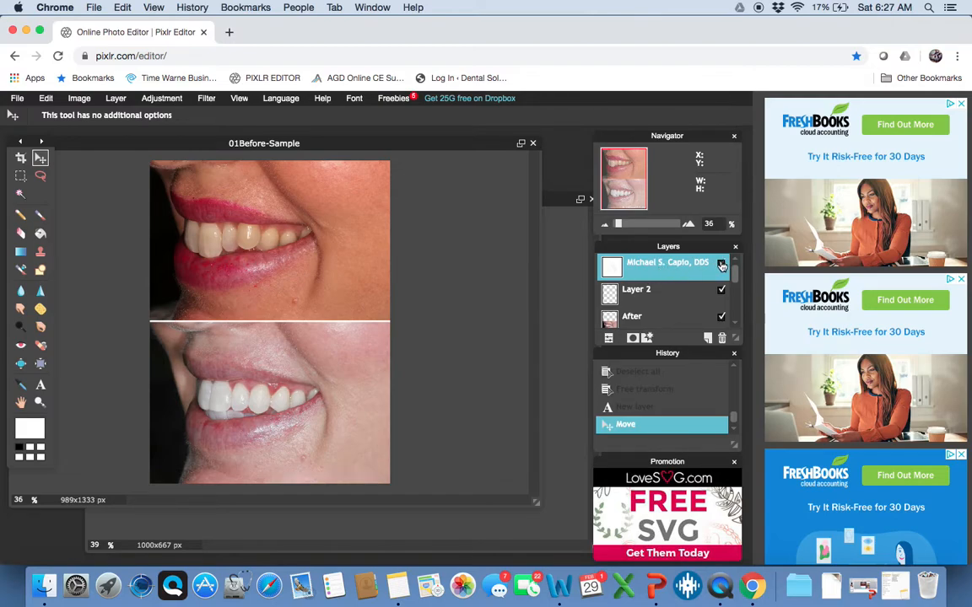
{"action": "left_click", "coordinate": [722, 264]}
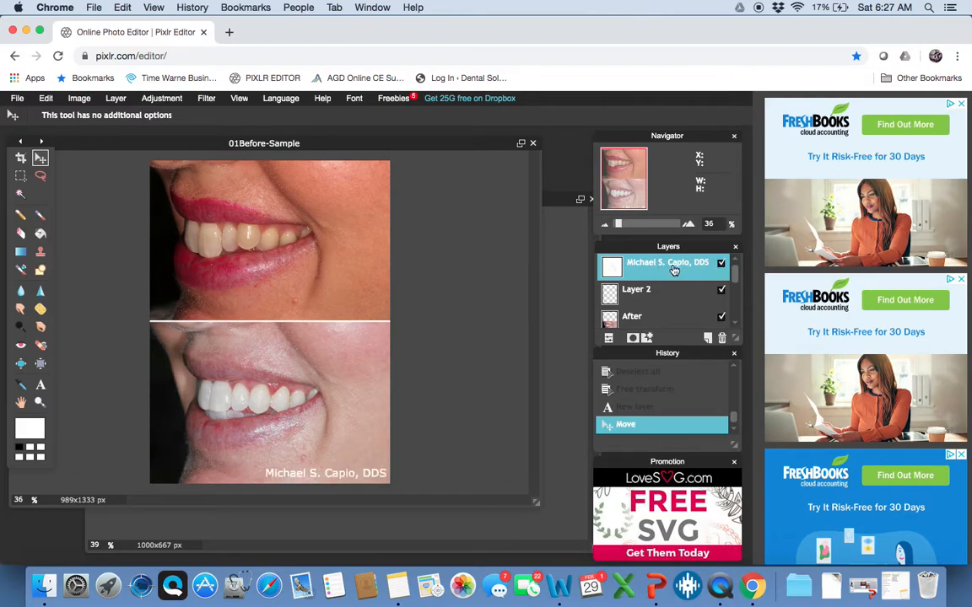
{"action": "left_click_drag", "start_coordinate": [674, 270], "coordinate": [676, 315]}
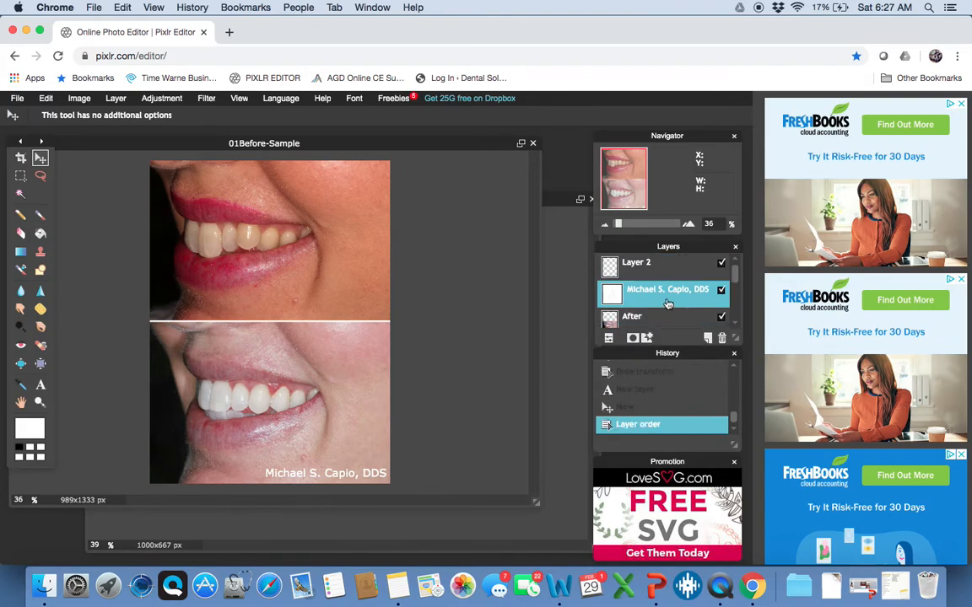
{"action": "left_click_drag", "start_coordinate": [363, 477], "coordinate": [363, 310]}
Try the caption layer below After, return it to the top, and settle the caption above the divider
{"action": "left_click_drag", "start_coordinate": [686, 299], "coordinate": [691, 324]}
{"action": "left_click_drag", "start_coordinate": [733, 276], "coordinate": [732, 304]}
{"action": "left_click_drag", "start_coordinate": [670, 281], "coordinate": [672, 300]}
{"action": "mouse_move", "coordinate": [330, 305]}
{"action": "left_mouse_down"}
{"action": "mouse_move", "coordinate": [330, 348]}
{"action": "mouse_move", "coordinate": [332, 295]}
{"action": "mouse_move", "coordinate": [339, 342]}
{"action": "mouse_move", "coordinate": [336, 305]}
{"action": "left_mouse_up"}
{"action": "left_click_drag", "start_coordinate": [667, 291], "coordinate": [674, 268]}
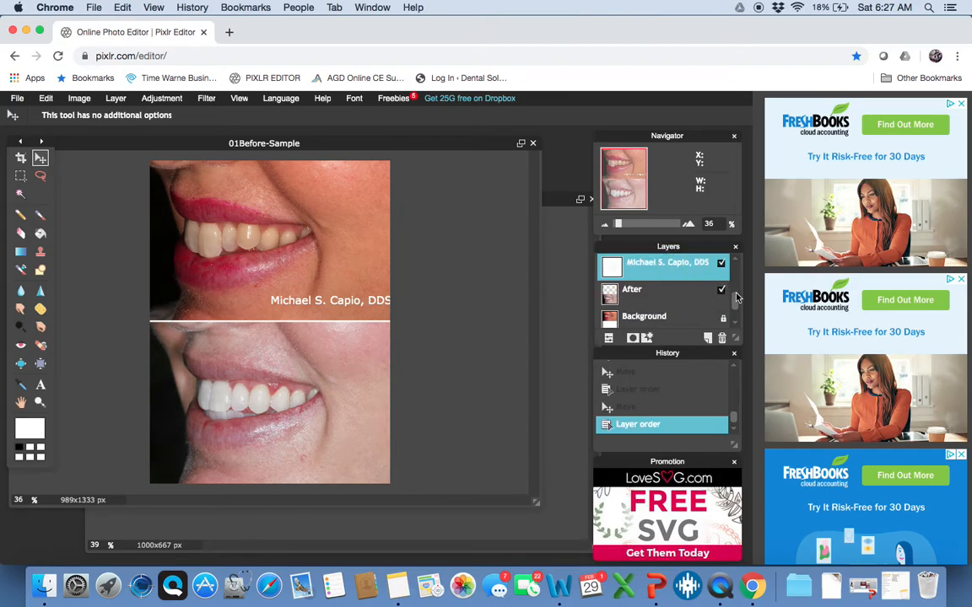
{"action": "left_click_drag", "start_coordinate": [734, 305], "coordinate": [733, 274]}
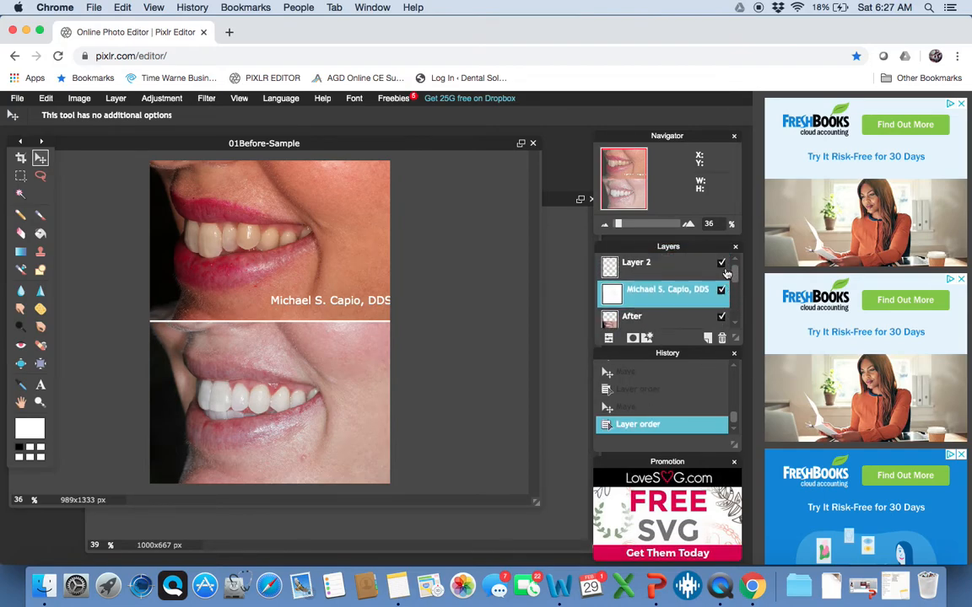
{"action": "left_click_drag", "start_coordinate": [678, 288], "coordinate": [663, 256]}
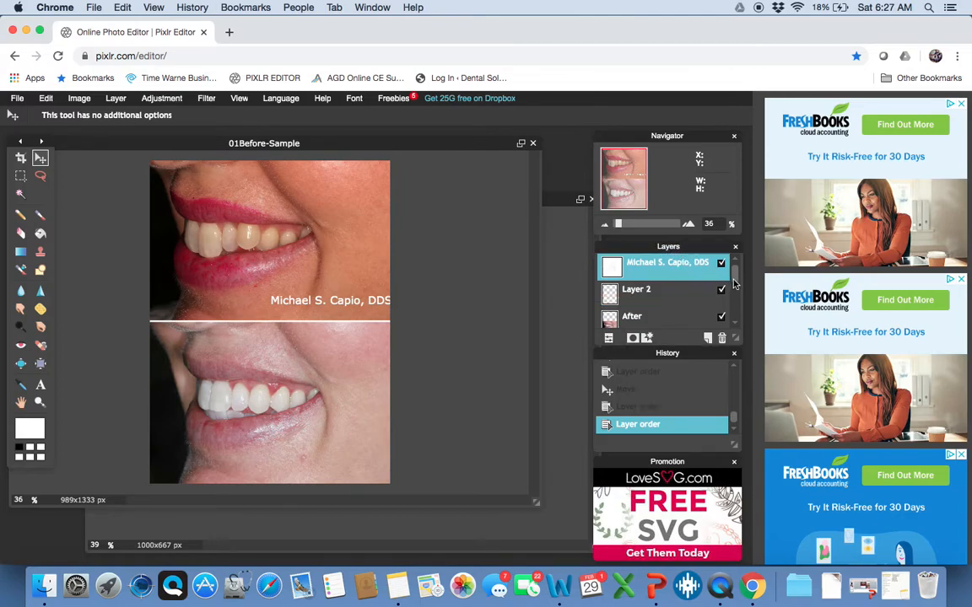
{"action": "left_click_drag", "start_coordinate": [363, 304], "coordinate": [355, 308]}
Save the image at JPEG quality 40 with the file name 01Before-After-Sample
{"action": "left_click", "coordinate": [16, 98]}
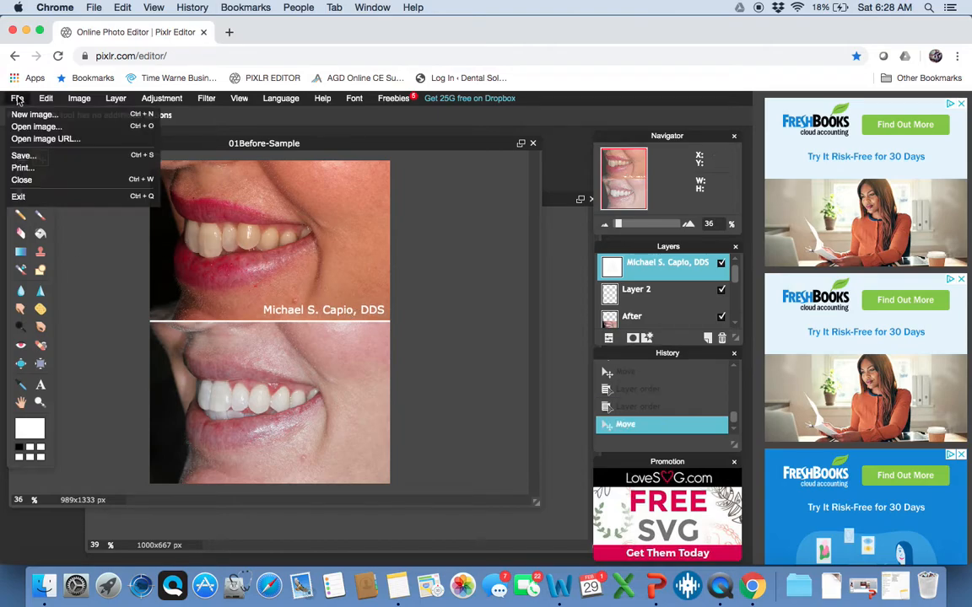
{"action": "left_click", "coordinate": [17, 157]}
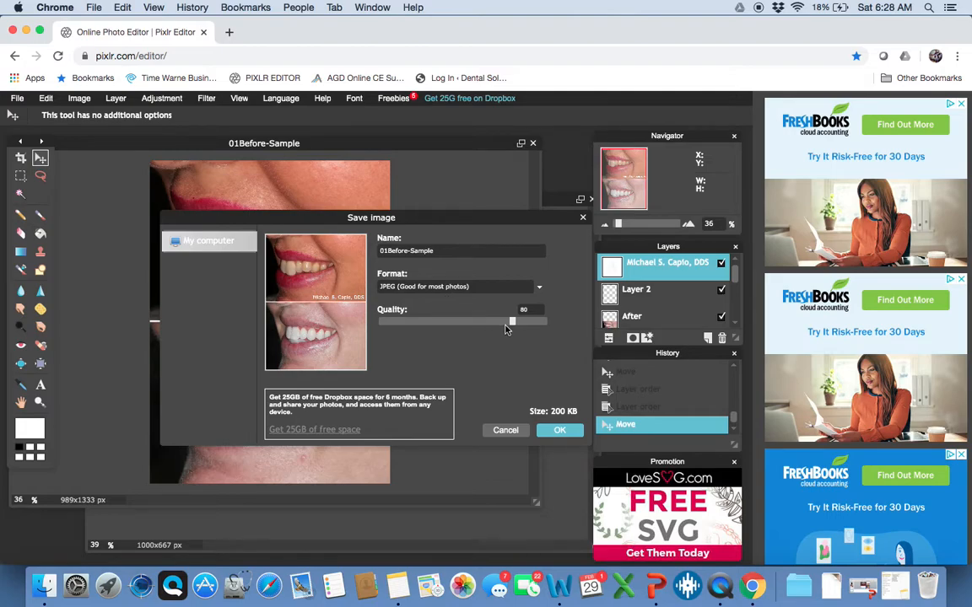
{"action": "left_click_drag", "start_coordinate": [479, 324], "coordinate": [447, 336]}
{"action": "key", "text": "BackSpace"}
{"action": "key", "text": "BackSpace"}
{"action": "key", "text": "BackSpace"}
{"action": "left_click", "coordinate": [552, 431]}
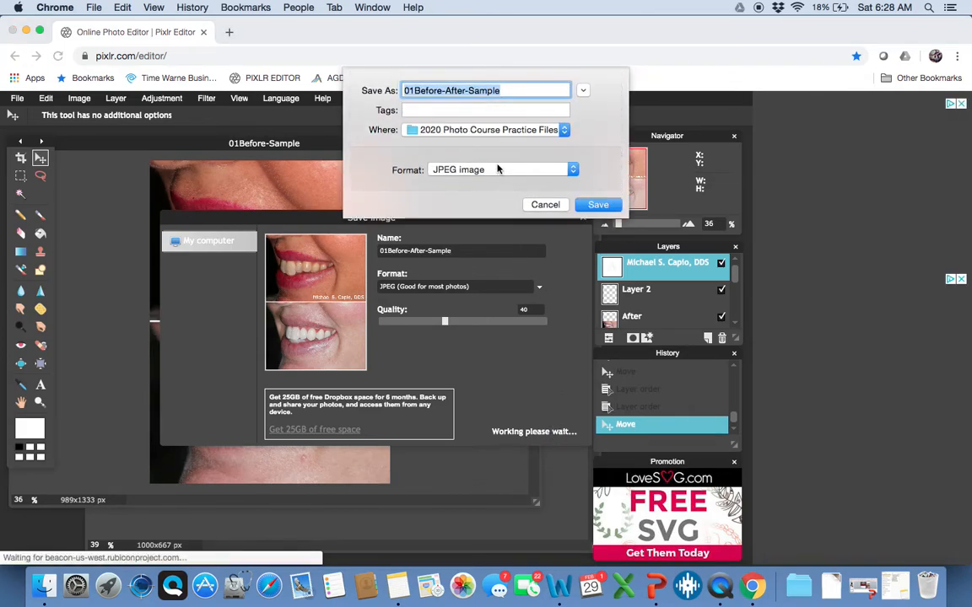
Keep JPEG as the format and save into the 2020 Photo Course Practice Files folder
{"action": "left_click", "coordinate": [496, 170]}
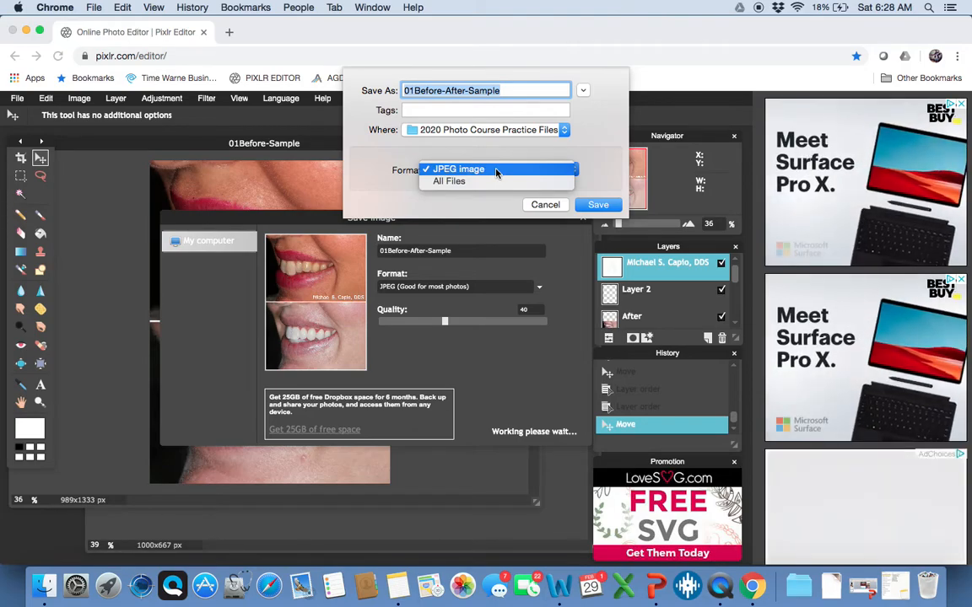
{"action": "left_click", "coordinate": [497, 168]}
{"action": "left_click", "coordinate": [597, 204]}
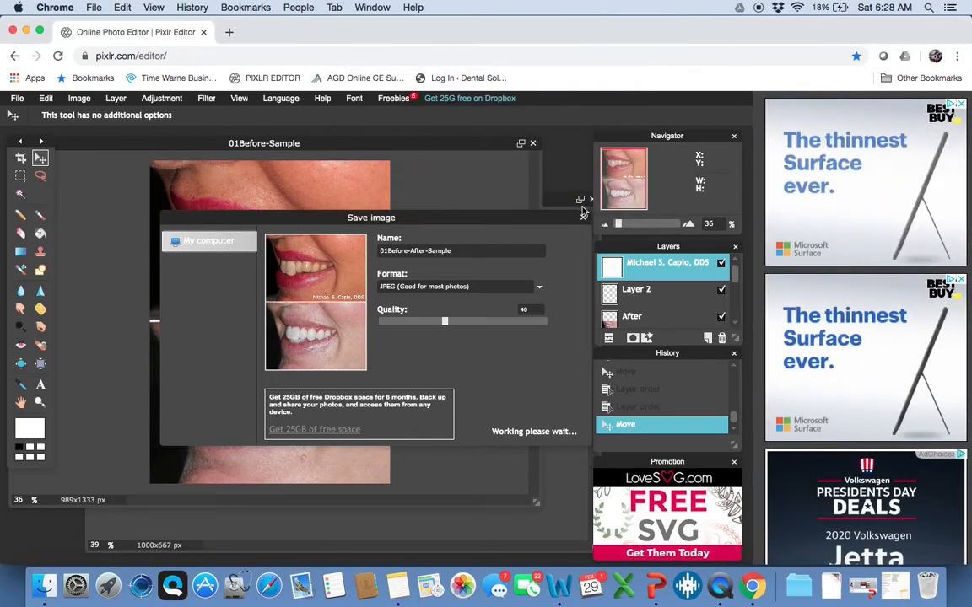